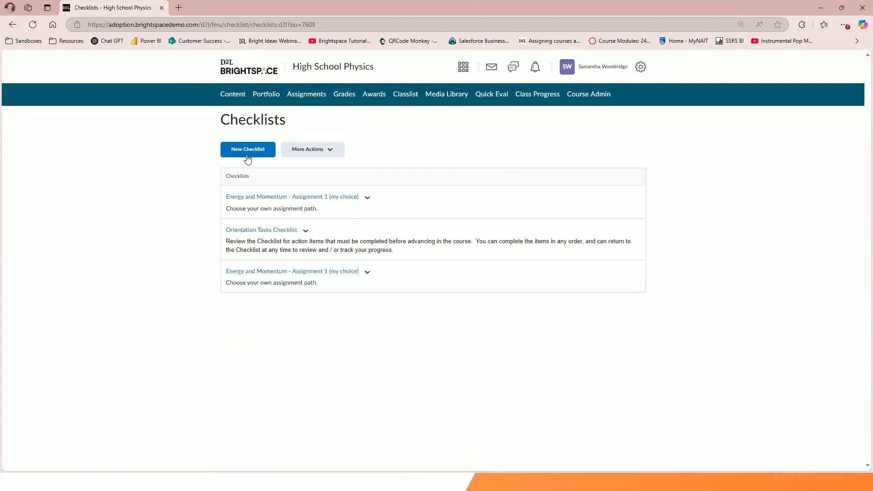
Create a new checklist named "Student Choice: Learn about Energy" and save it
left_click(248, 151)
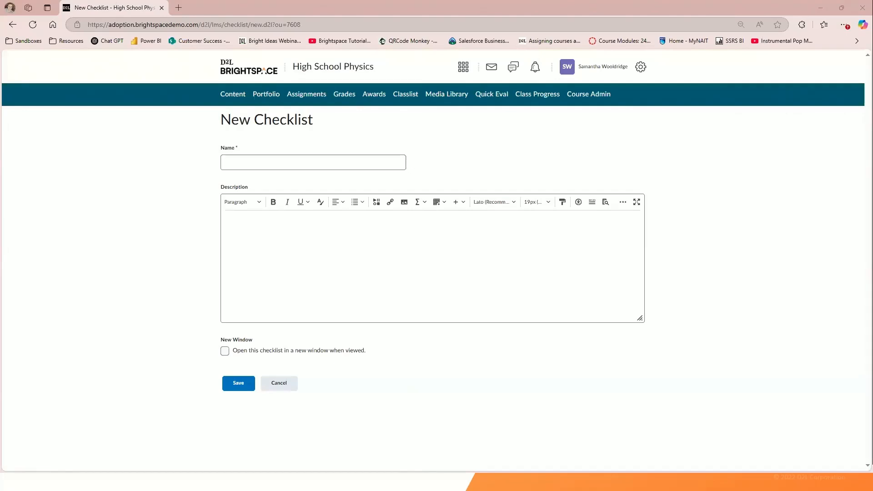
left_click(374, 162)
right_click(374, 162)
left_click(410, 235)
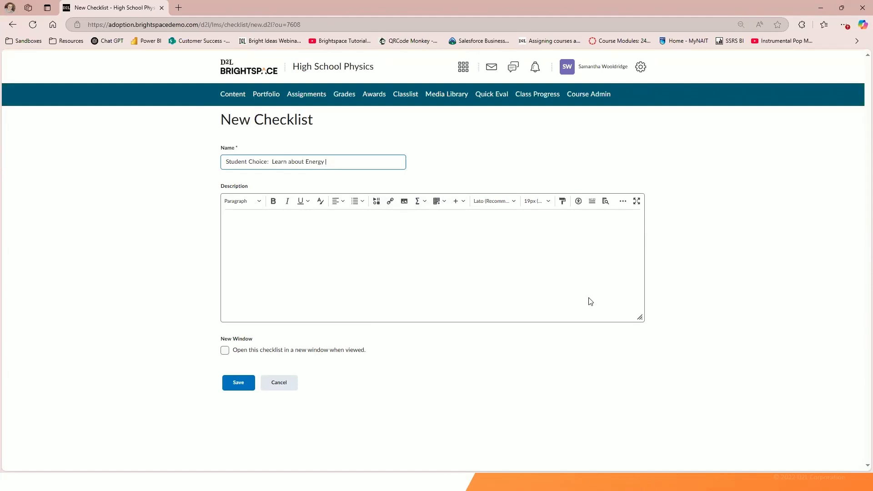
left_click(238, 384)
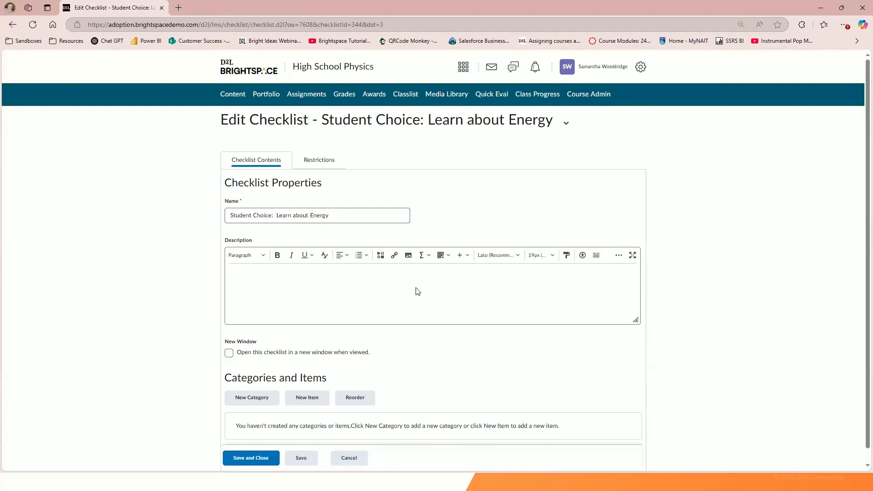
Start a new category in the checklist and name it "Learning Material"
scroll(416, 291, "down", 1)
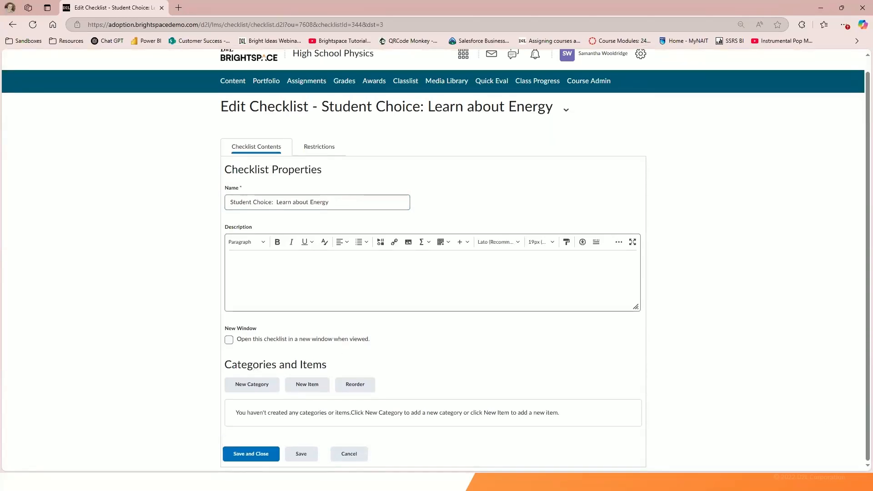
left_click(270, 391)
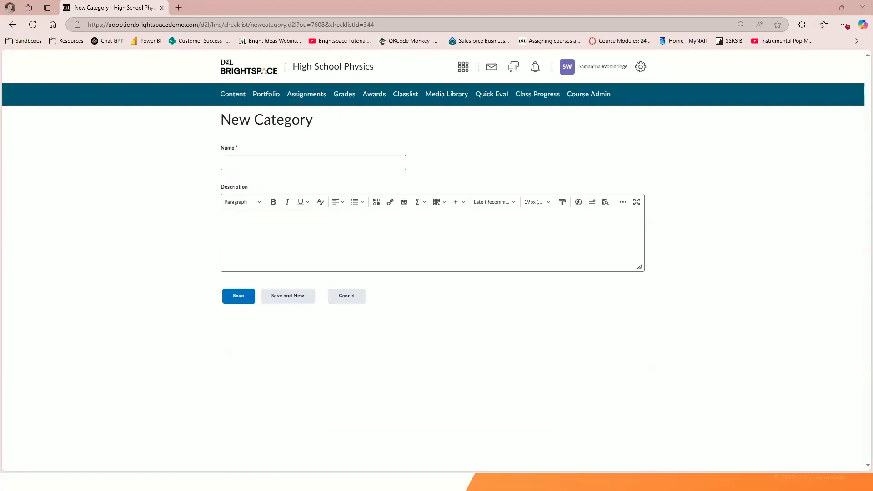
left_click(295, 159)
type("Learning Material")
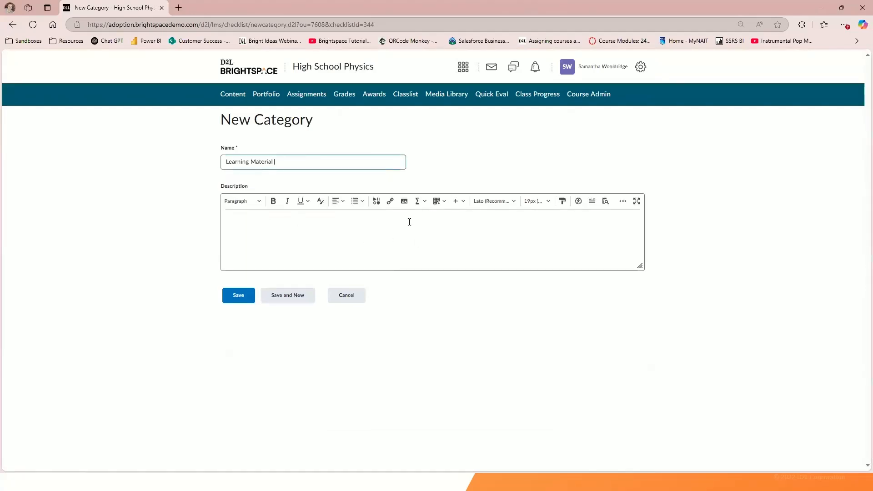
Review the content sources that can be inserted into the category description, and leave without inserting anything
left_click(427, 213)
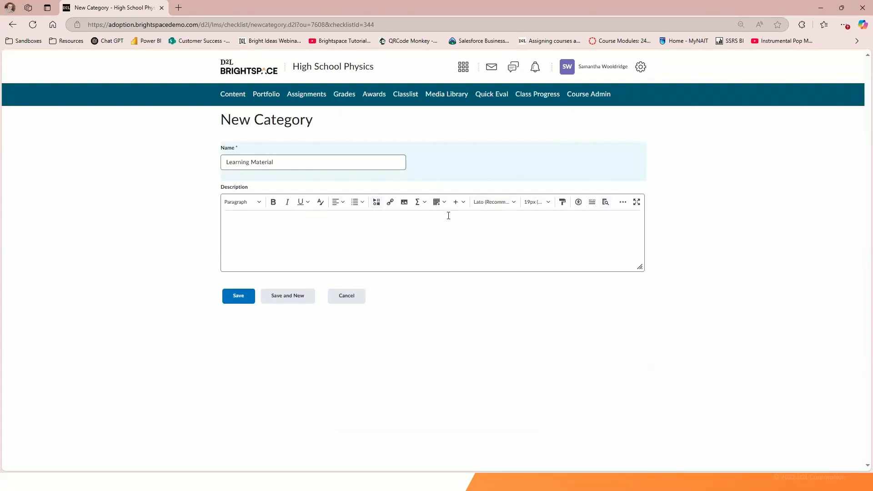
left_click(377, 202)
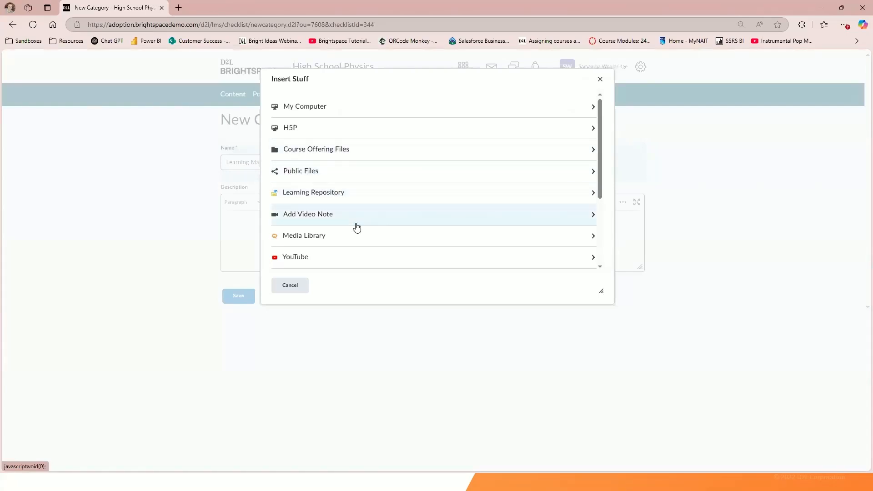
scroll(364, 218, "down", 1)
scroll(346, 245, "up", 2)
scroll(320, 264, "down", 5)
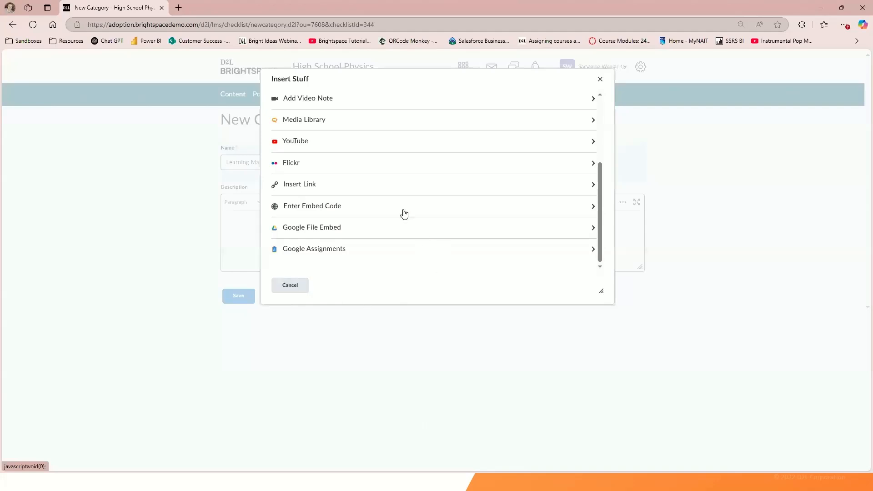
left_click(298, 289)
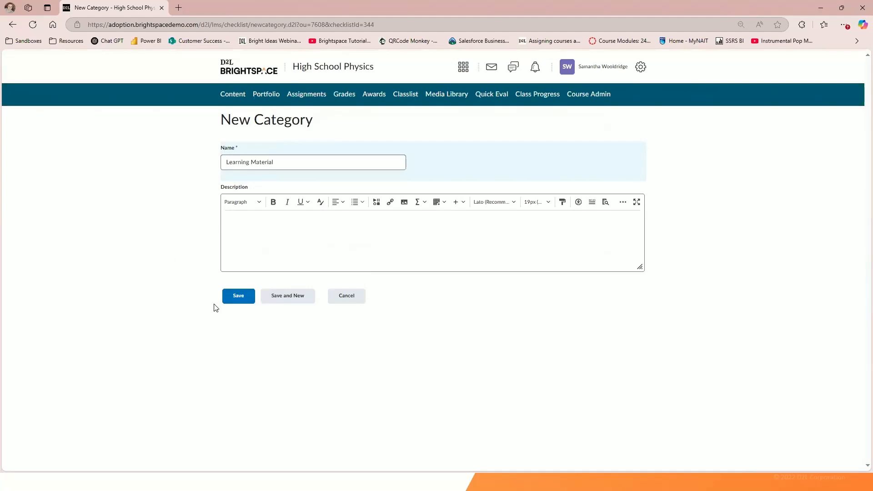
Save the category and add the item "Read chapter 12 and part of 13 (20 mins)" under Learning Material
left_click(240, 297)
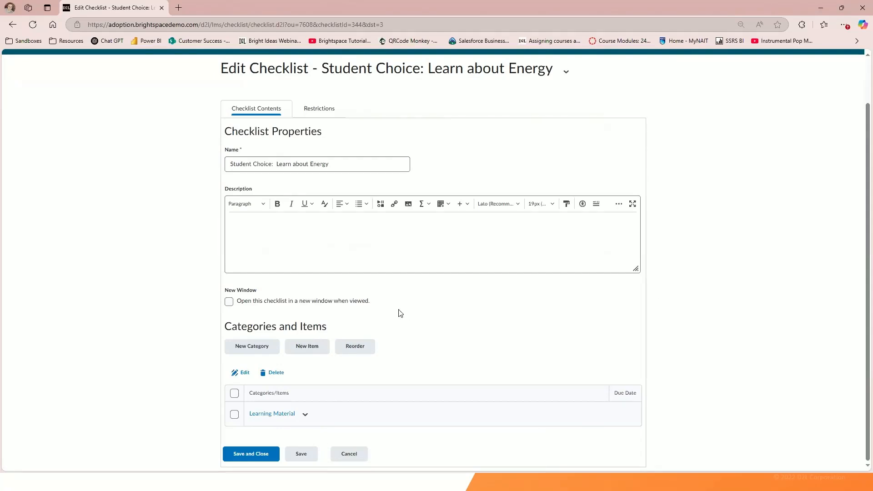
left_click(314, 351)
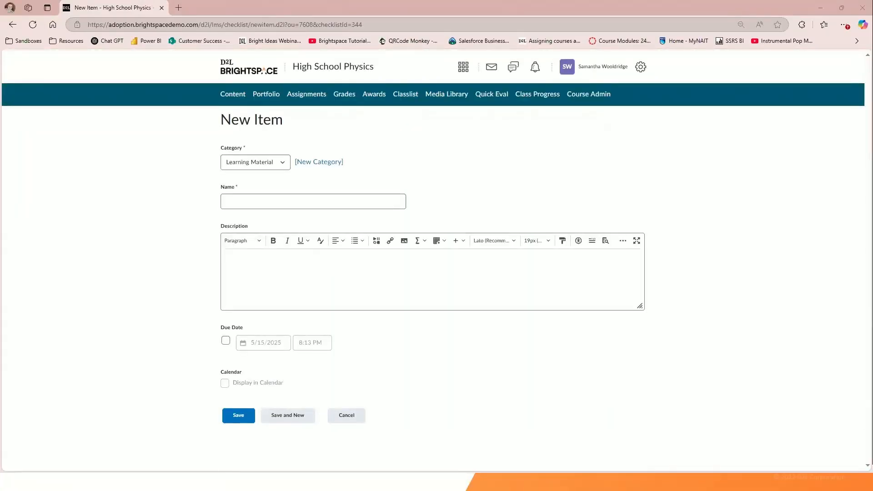
left_click(311, 206)
left_click(313, 203)
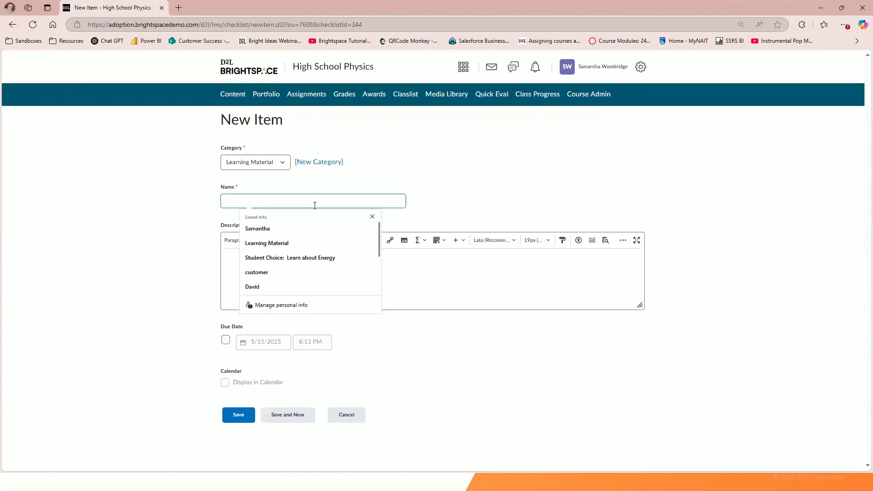
type("Read chapter 12 and part of 13 (20 mins)")
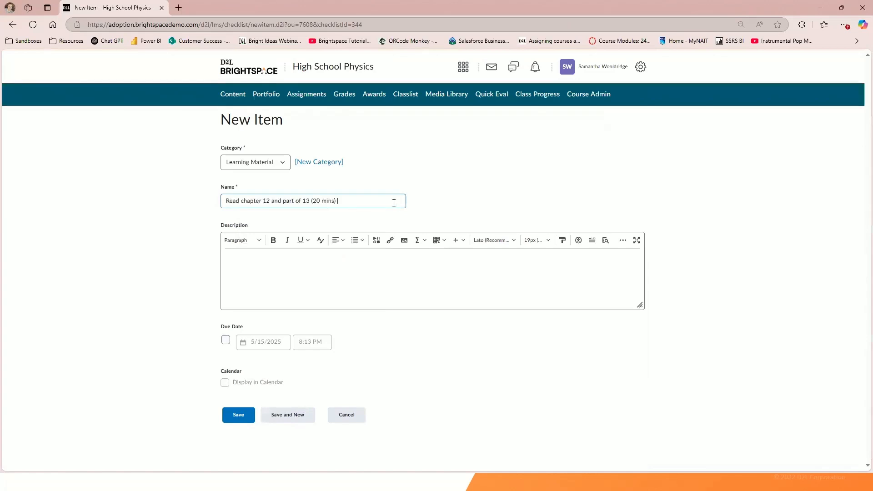
left_click(233, 416)
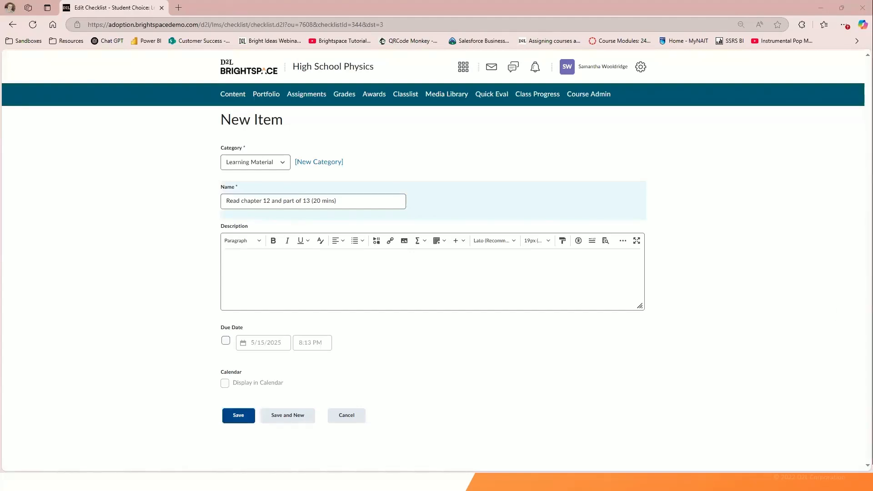
Add a checklist item named "Watch a series of videos (25 mins)" to the Learning Material category
scroll(262, 444, "down", 1)
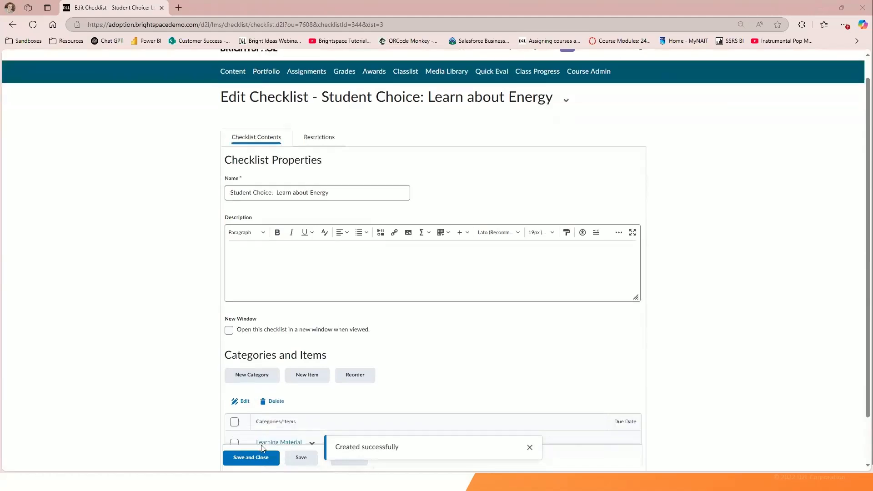
scroll(277, 412, "down", 1)
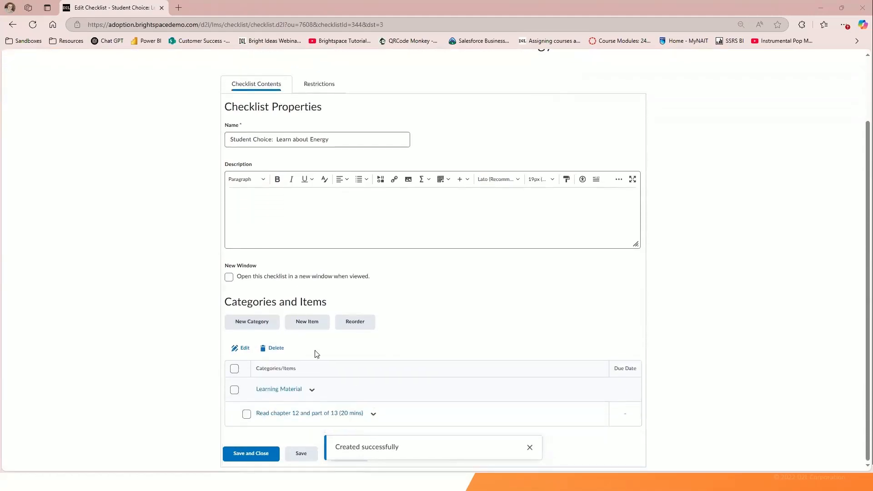
left_click(314, 328)
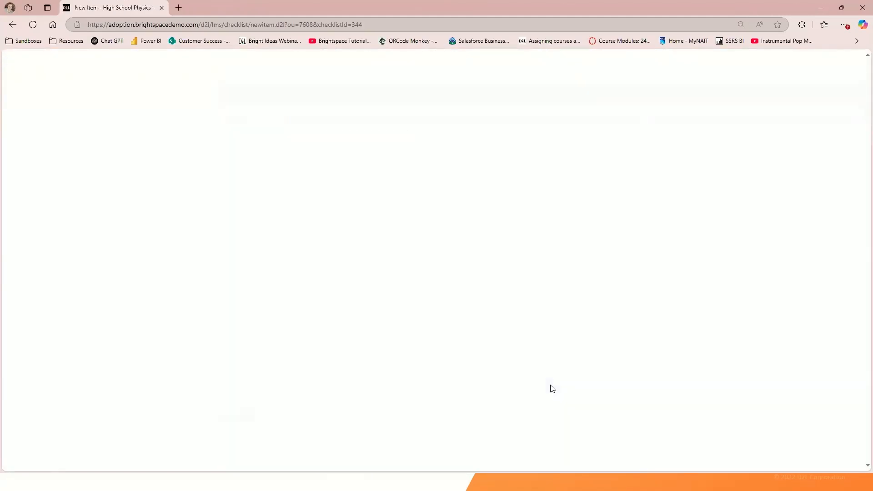
left_click(292, 202)
type("Watch a series of videos (25 mins)")
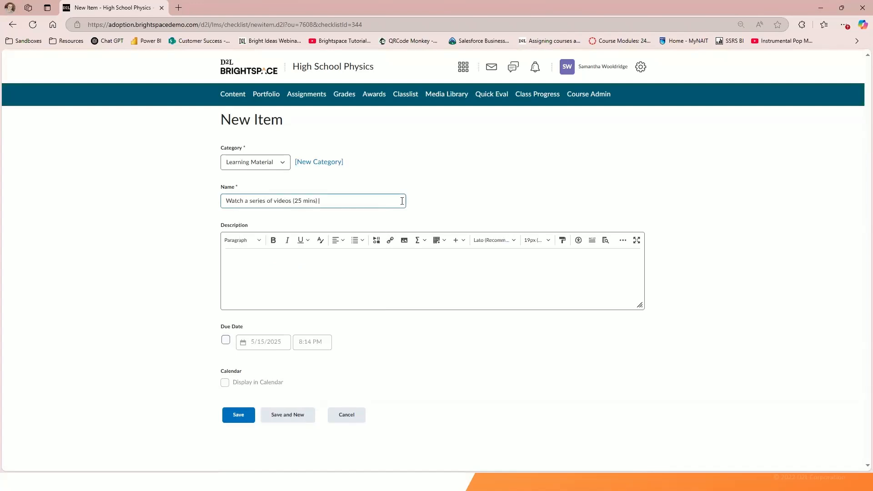
left_click(293, 272)
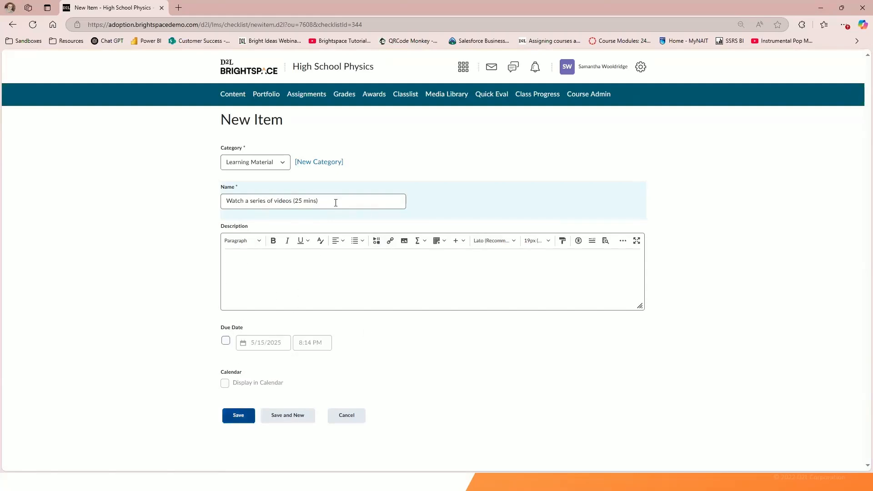
left_click(223, 418)
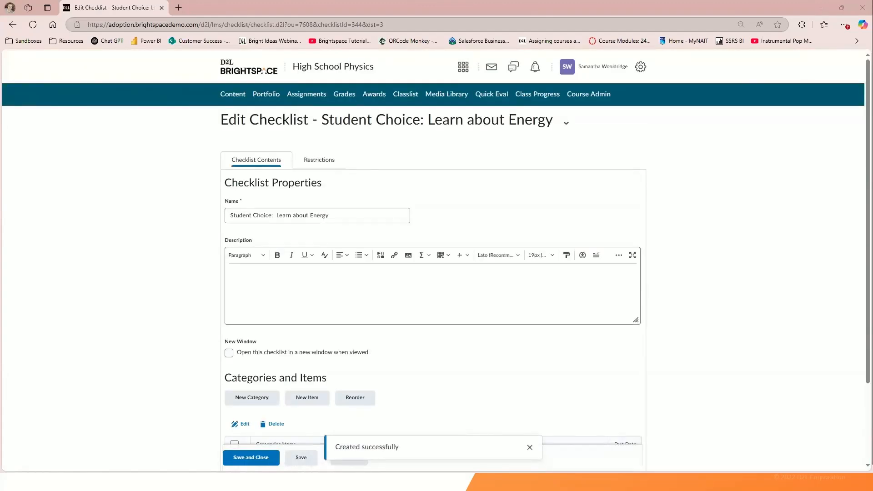
Add the item "Read chapter 12, pages 48-56" to the Learning Material category, and save and close the checklist
scroll(280, 410, "down", 2)
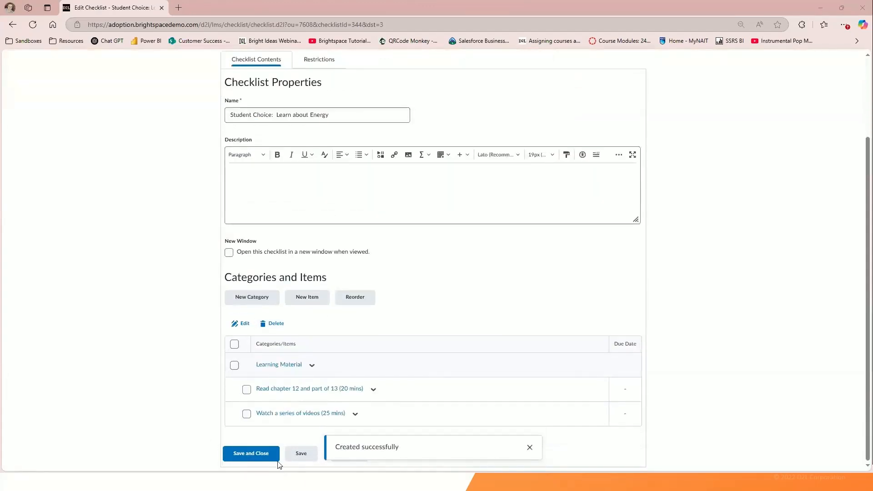
left_click(308, 302)
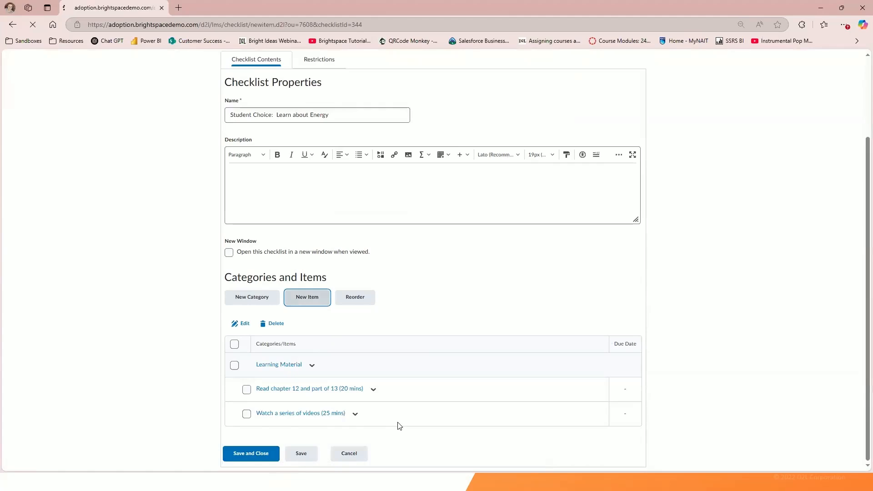
left_click(319, 207)
left_click(309, 275)
left_click(415, 341)
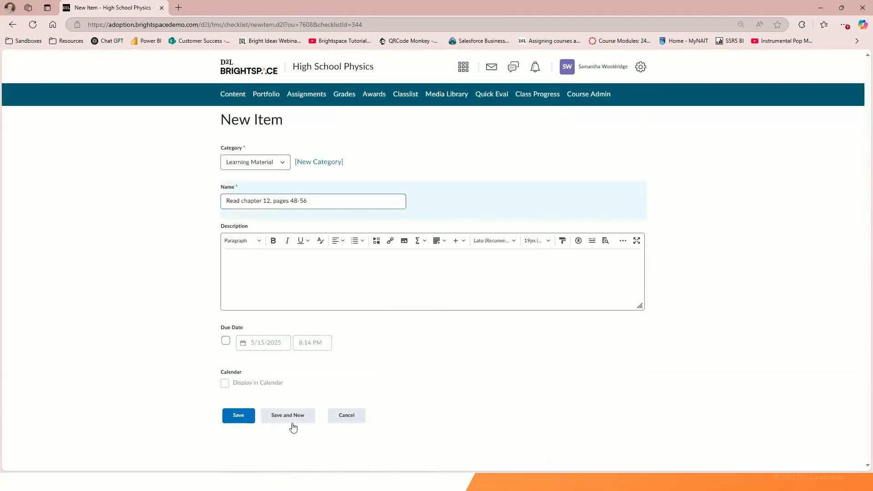
left_click(230, 416)
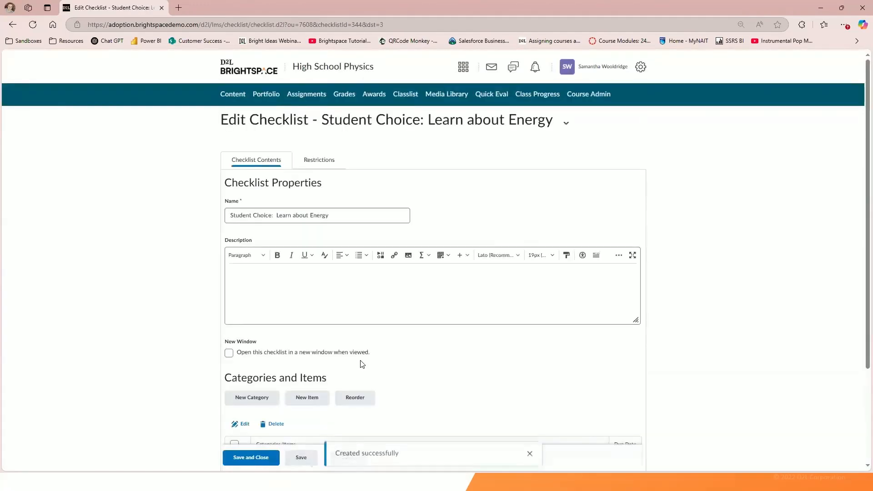
scroll(362, 364, "down", 3)
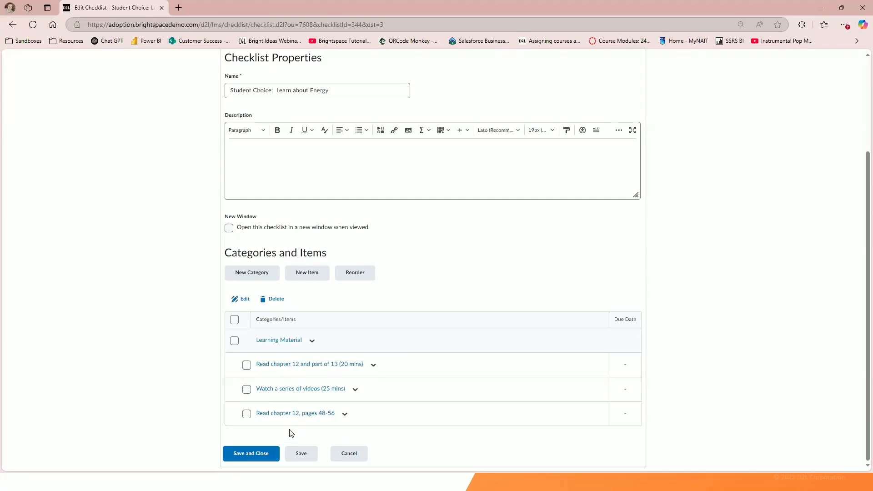
left_click(248, 459)
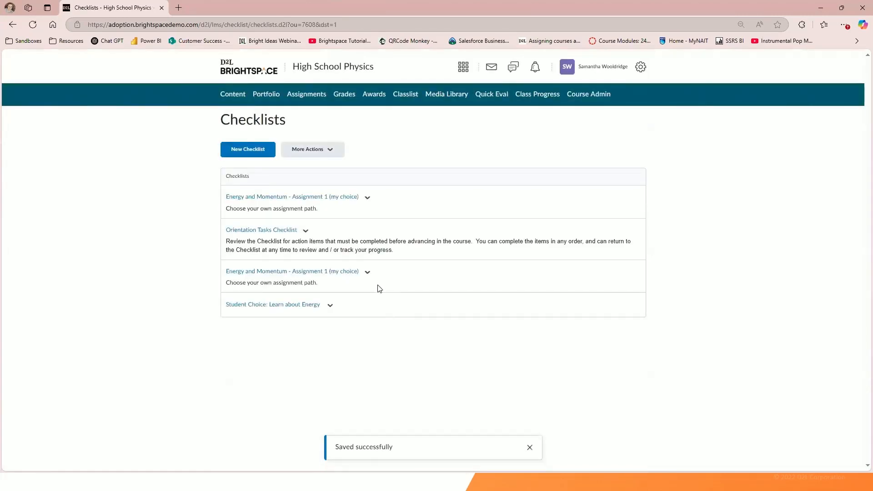
Preview the "Student Choice: Learn about Energy" checklist in a maximized new window, tick the videos item, and close the preview
left_click(329, 306)
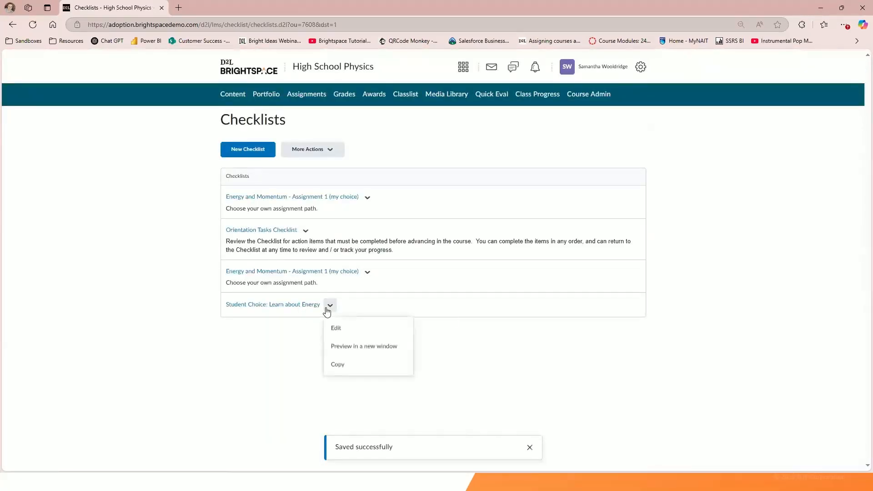
left_click(349, 347)
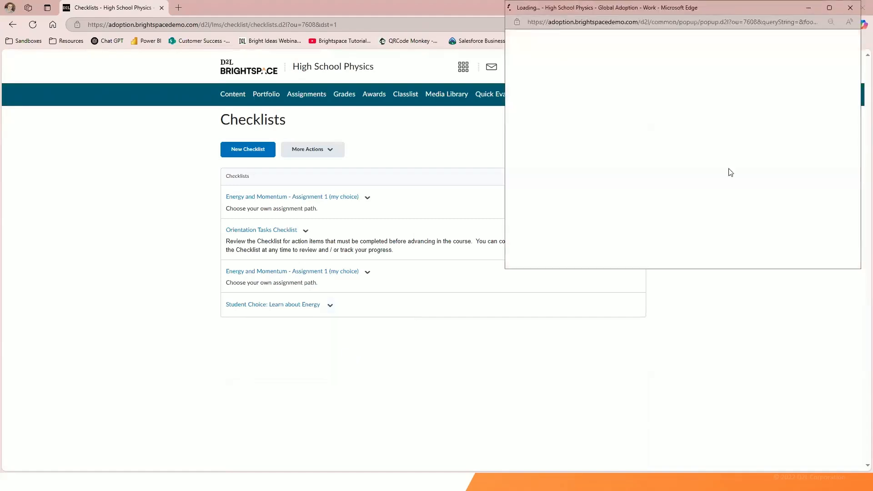
left_click(826, 8)
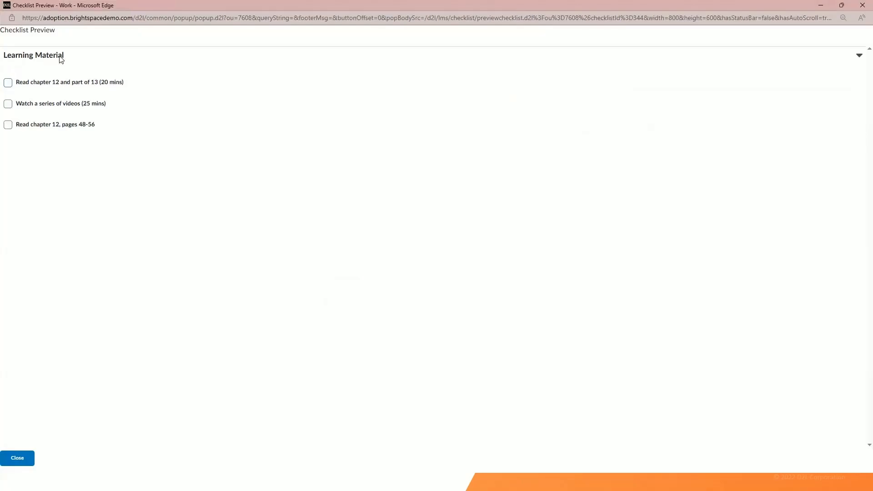
left_click(9, 105)
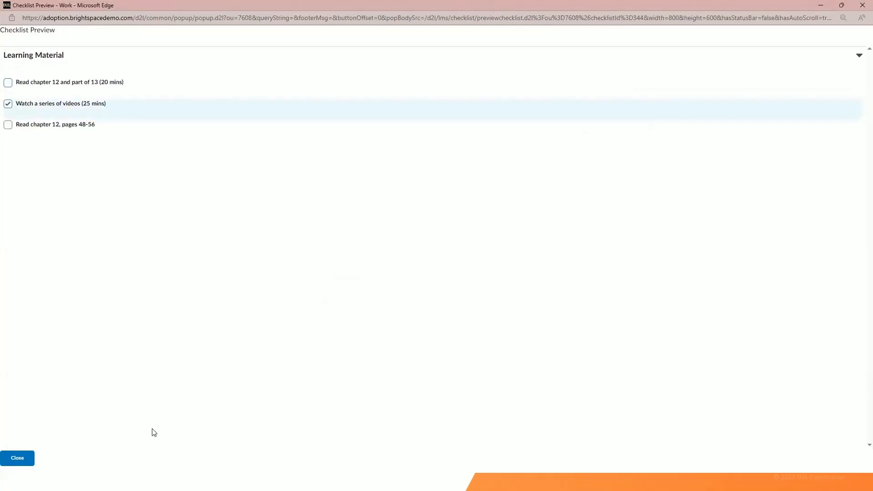
left_click(18, 459)
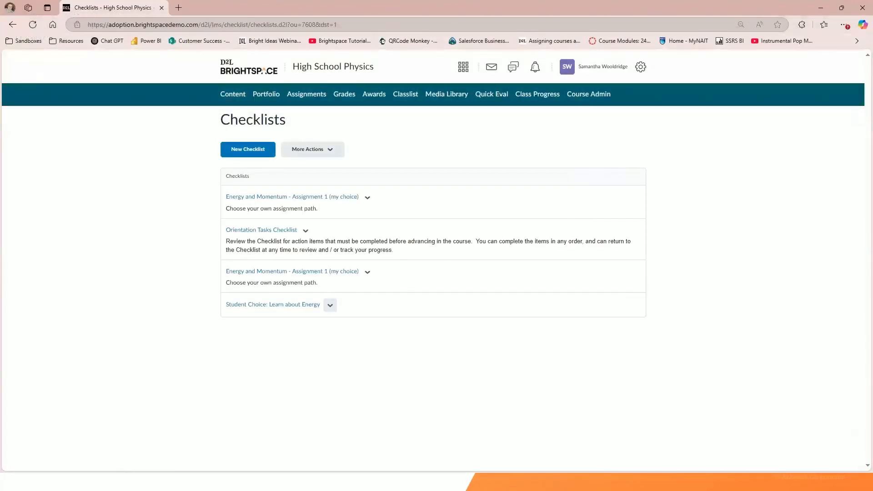
Reopen the preview of the Energy checklist, tick "Watch a series of videos (25 mins)" again, and close the window
left_click(329, 306)
left_click(348, 351)
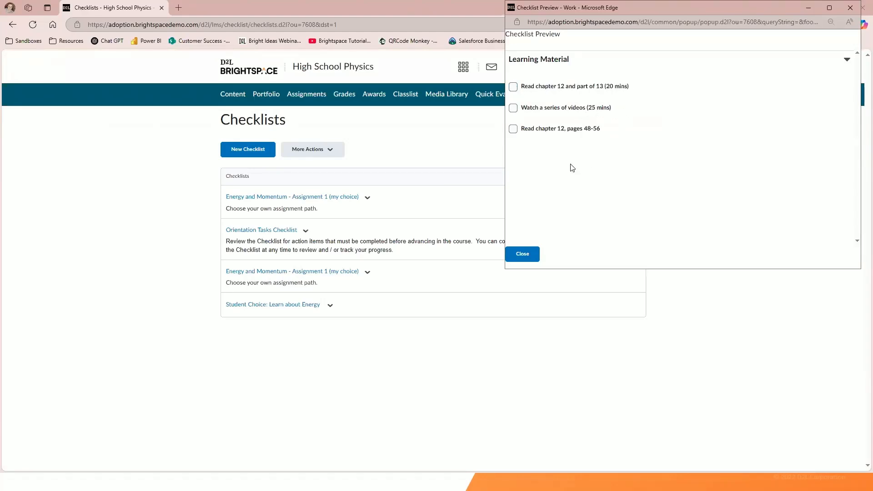
left_click(514, 109)
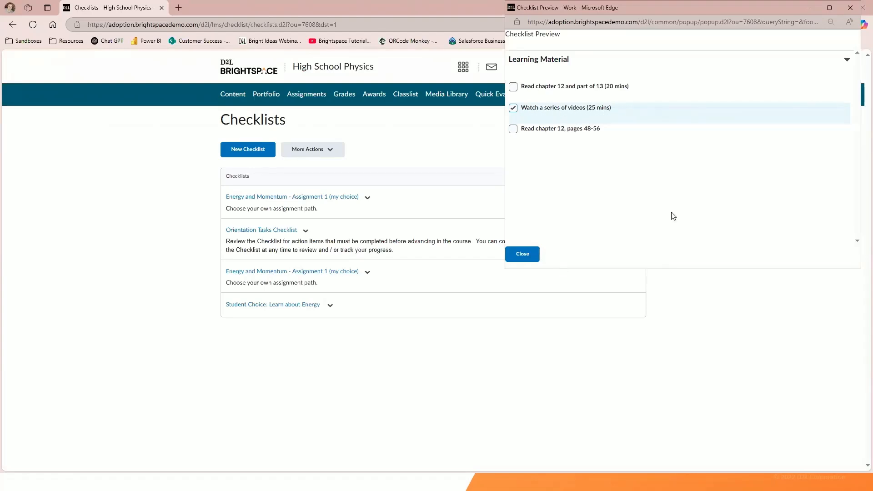
left_click(850, 8)
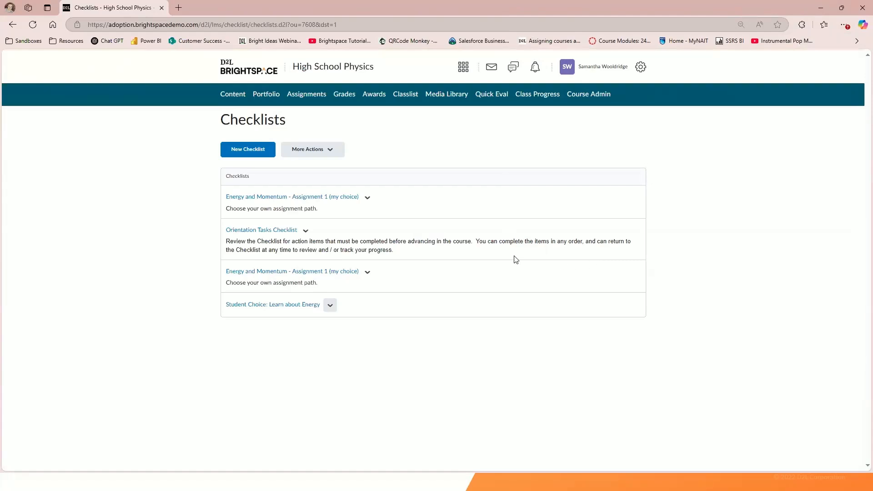
Open the Remedial Content unit in the Junior/Intermediate Science course content and make it visible
left_click(462, 69)
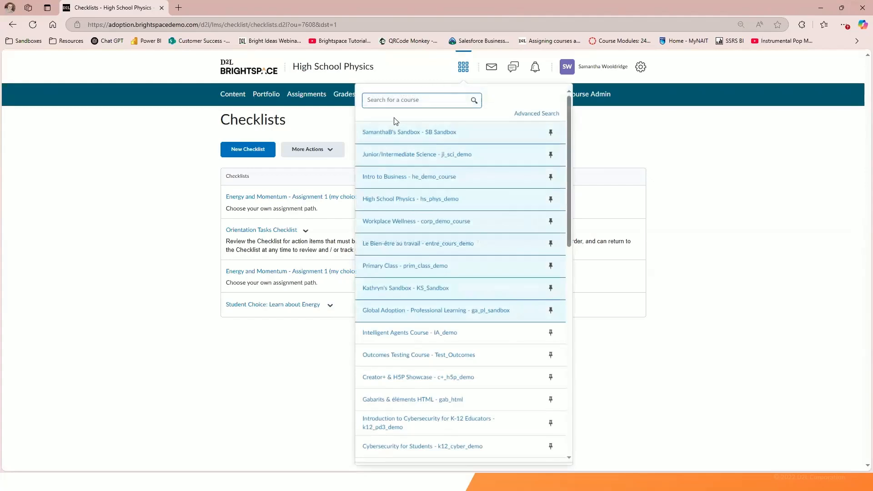
left_click(380, 155)
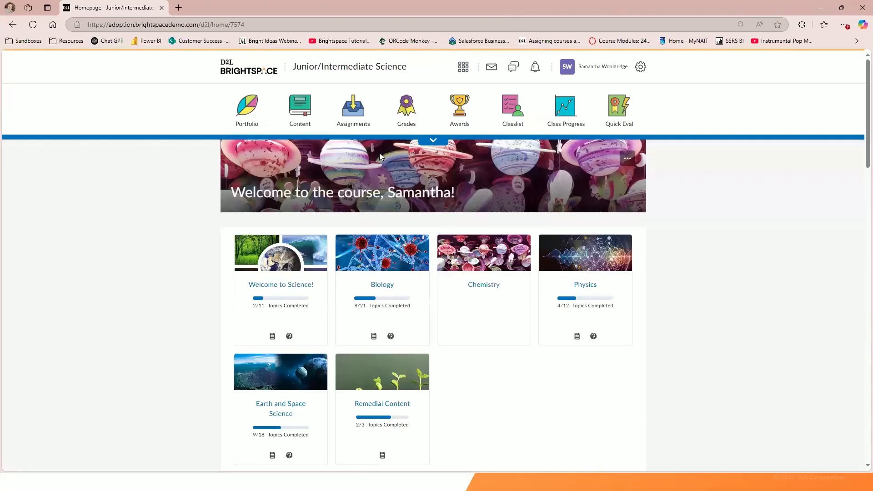
left_click(302, 106)
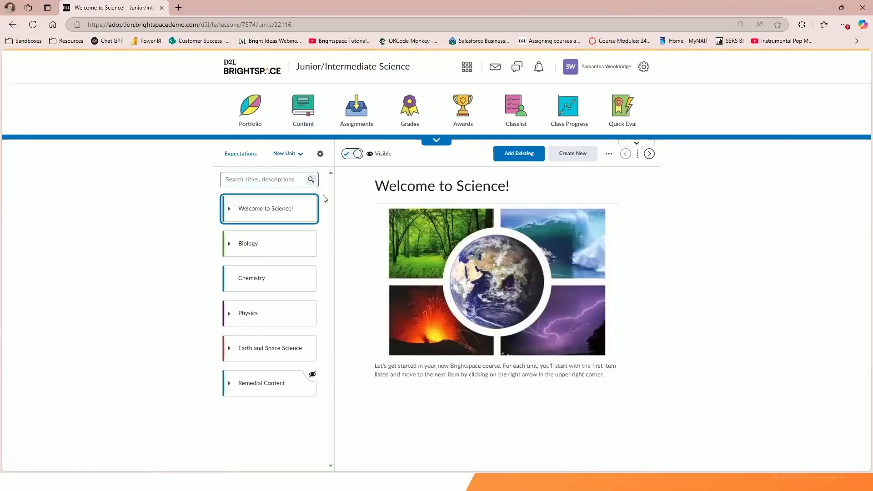
left_click(258, 384)
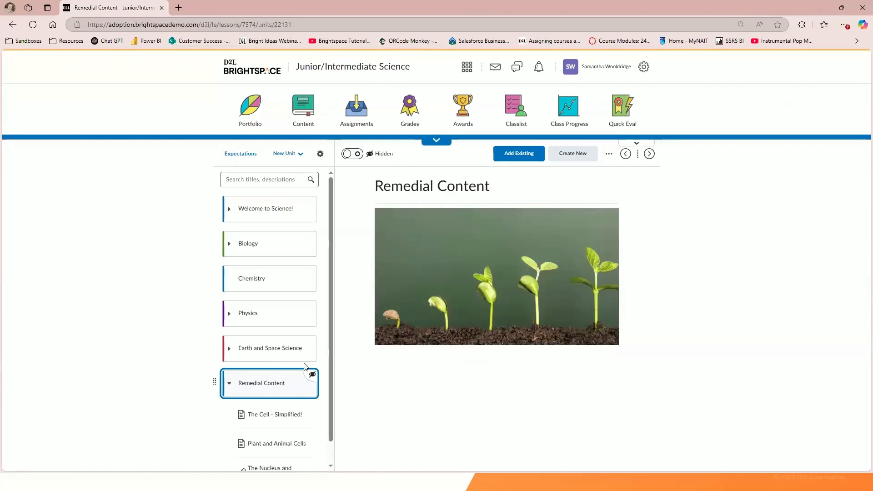
left_click(359, 156)
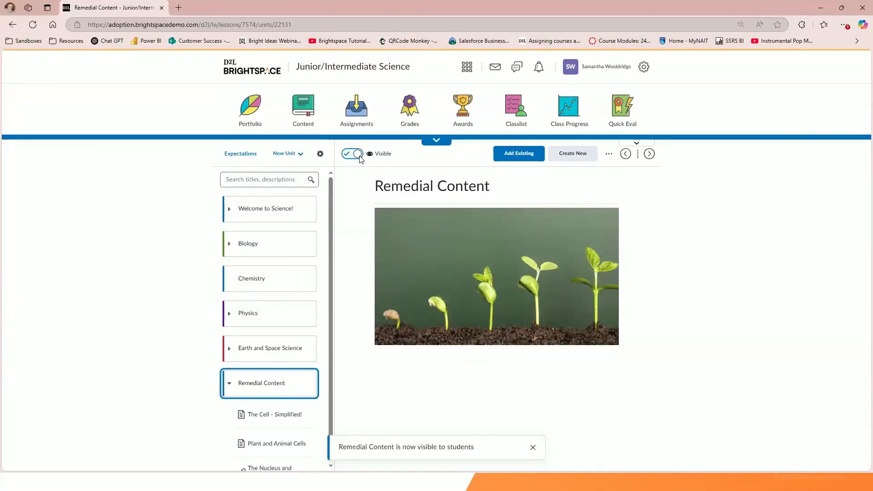
Start a new release condition for the Remedial Content unit with the condition type "Grade value on a grade item"
left_click(609, 155)
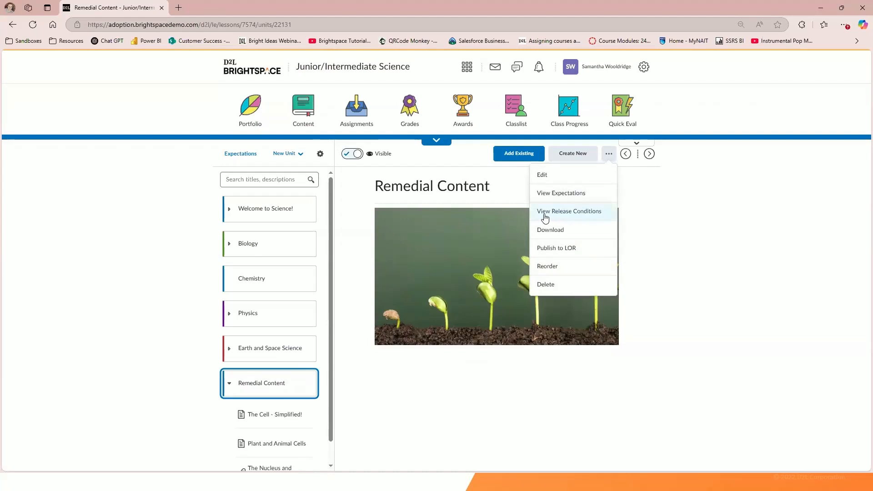
left_click(545, 214)
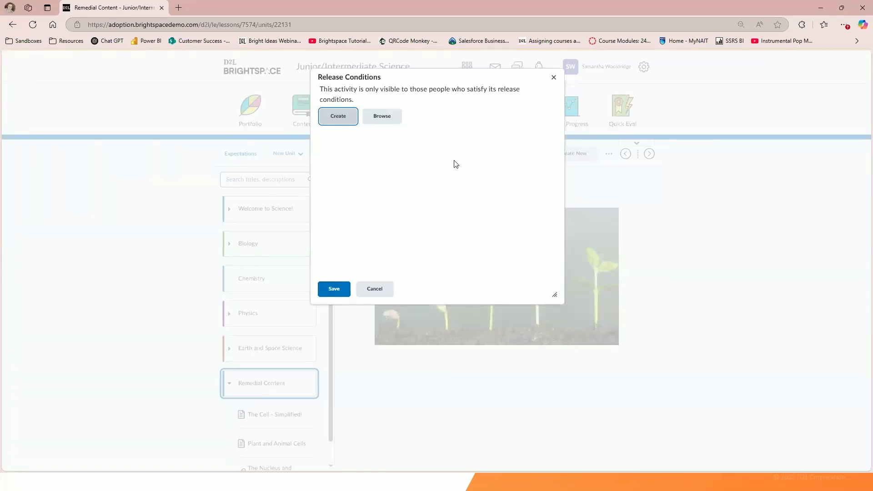
left_click(339, 117)
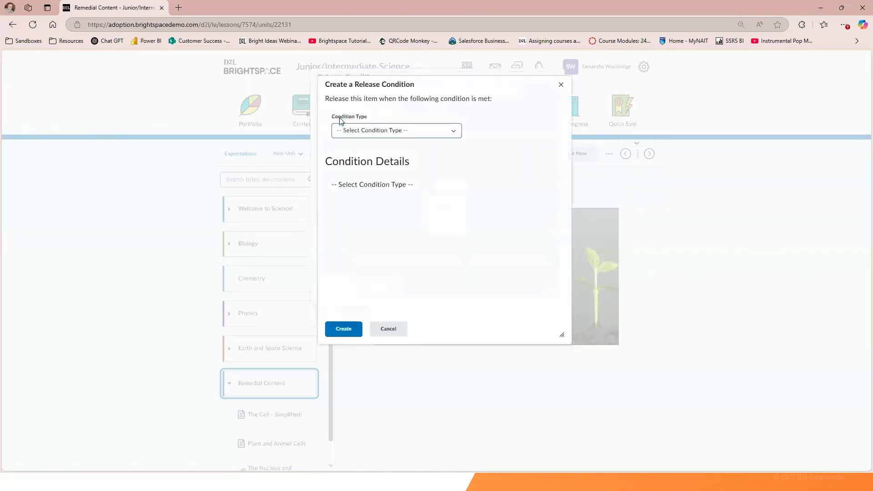
left_click(452, 132)
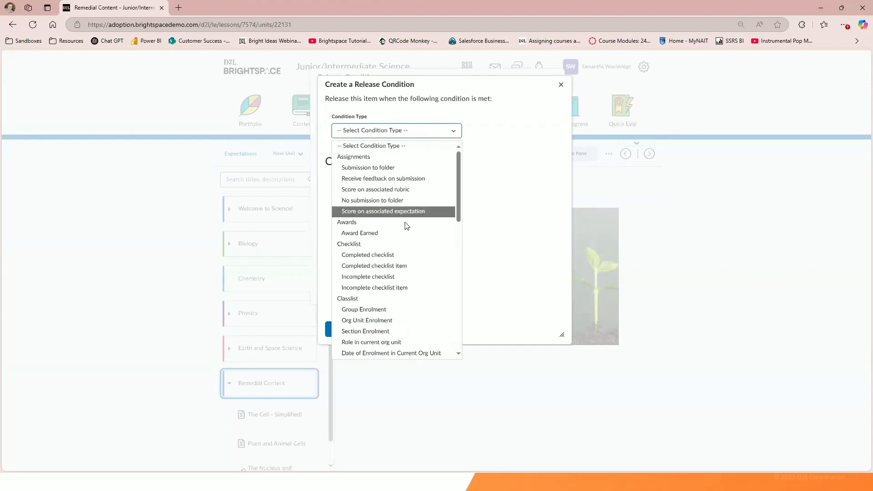
scroll(406, 223, "down", 2)
scroll(408, 226, "down", 5)
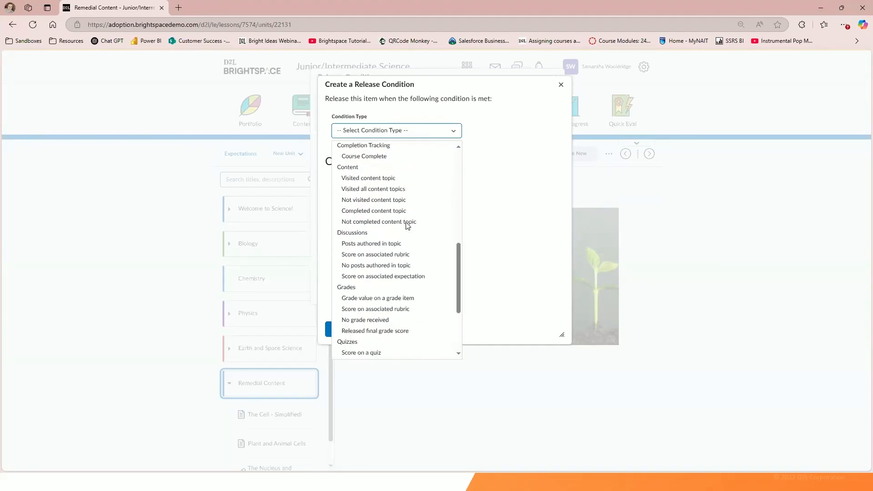
scroll(407, 222, "down", 1)
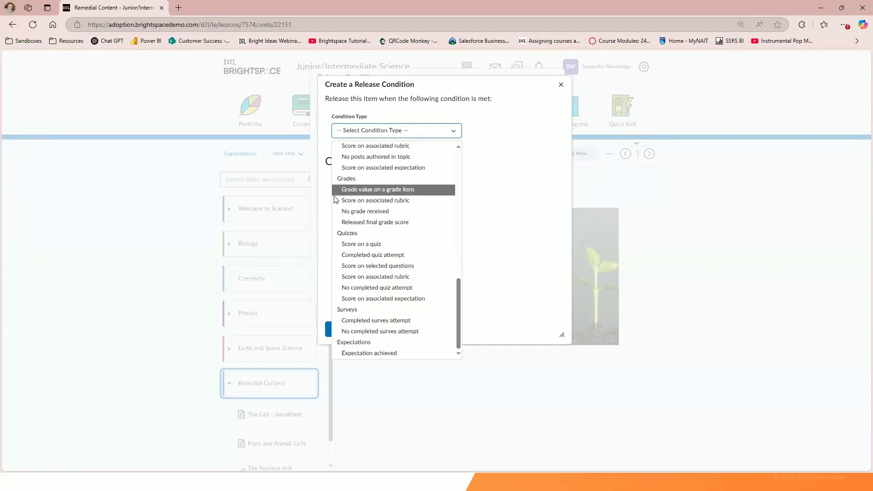
left_click(369, 190)
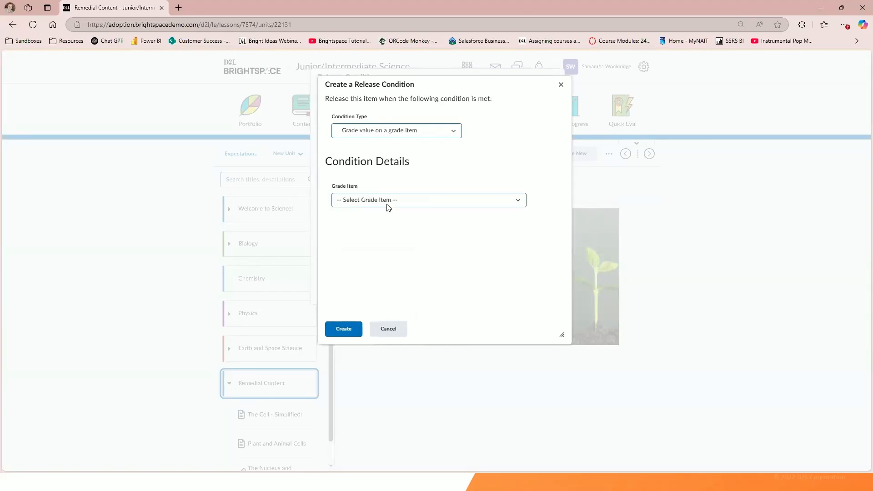
Create the condition for grade item "B1: Describing Roles and Interactions Within an Ecosystem Quiz" with criteria <= and a grade of 65%
left_click(388, 202)
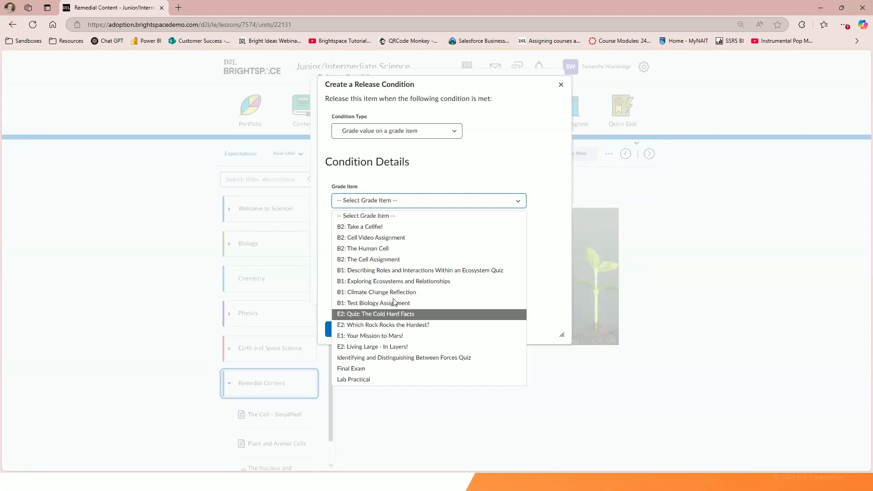
left_click(465, 274)
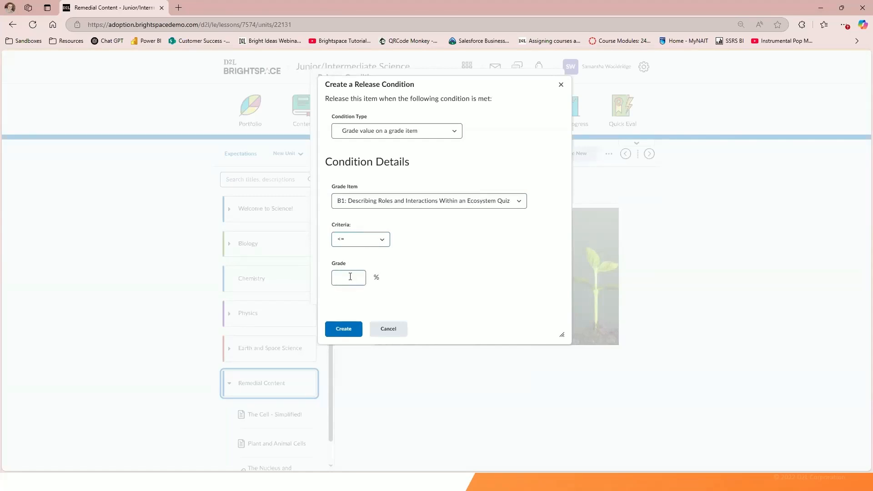
left_click(350, 277)
type("65")
left_click(381, 241)
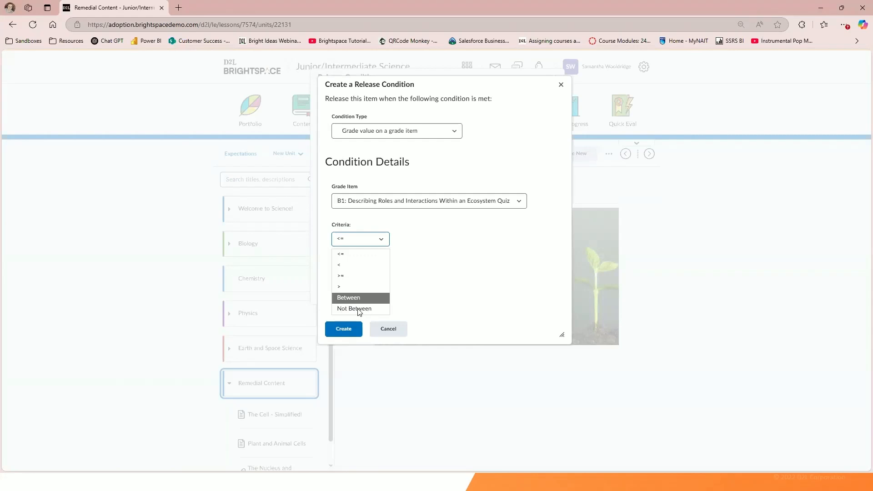
left_click(456, 294)
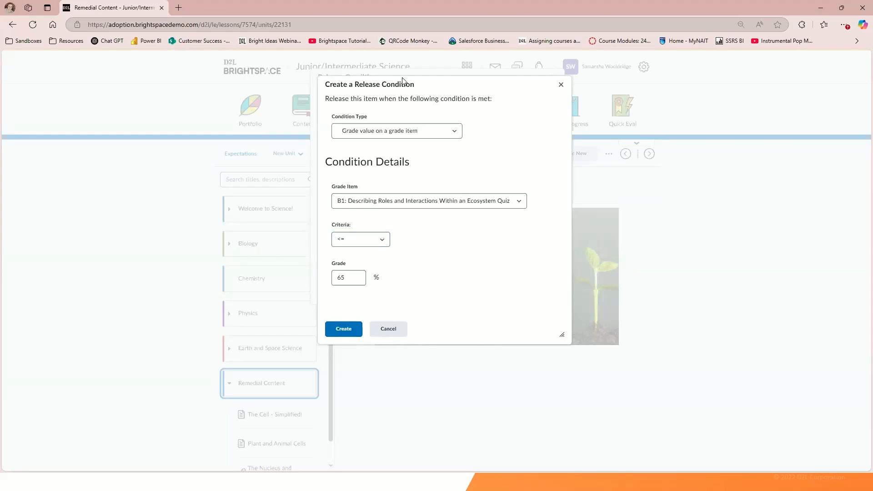
left_click(352, 336)
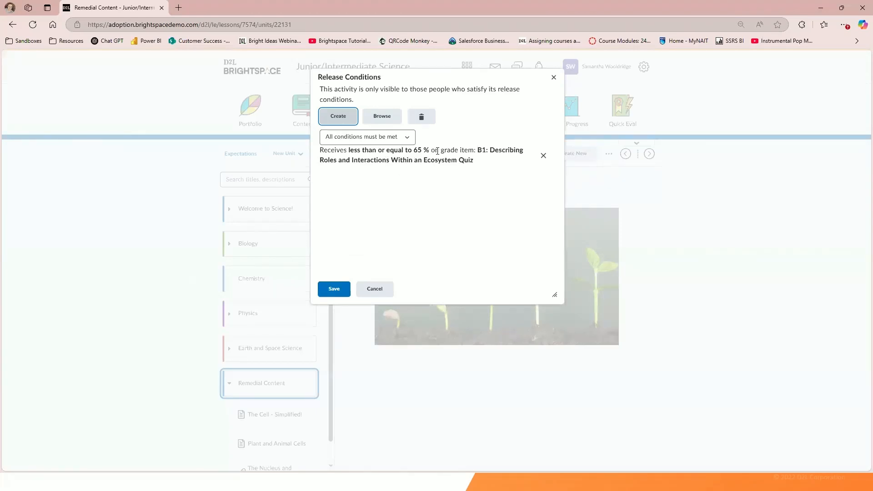
left_click(340, 117)
left_click(388, 131)
scroll(392, 241, "down", 10)
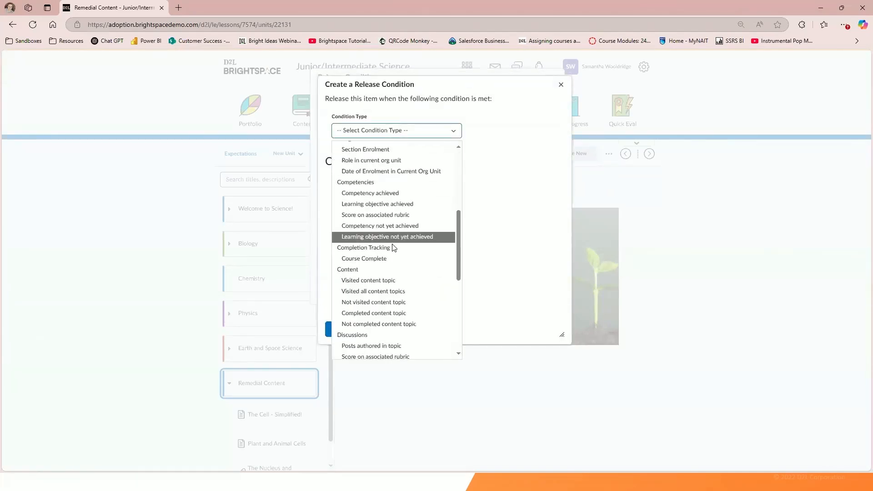
left_click(530, 203)
left_click(402, 334)
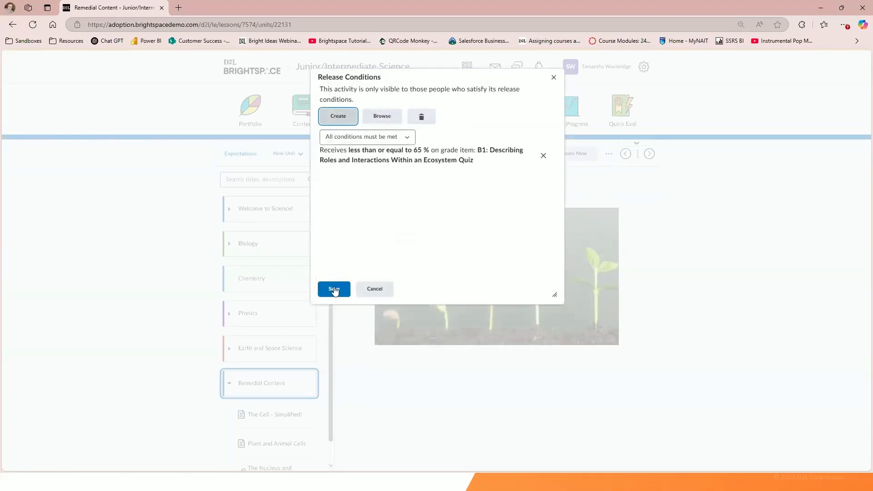
Save the release conditions of the Remedial Content unit
left_click(334, 290)
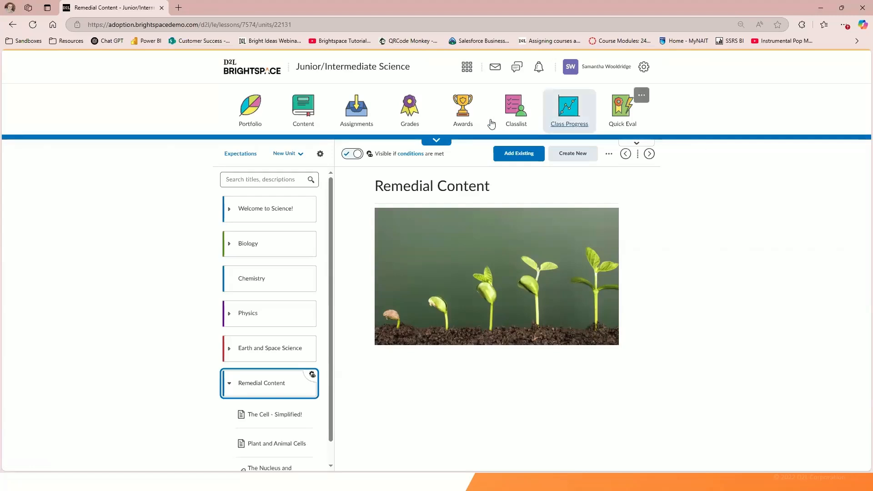
Open "Describing Roles and Interactions Within an Ecosystem Quiz" for editing from the course's quiz management
left_click(437, 141)
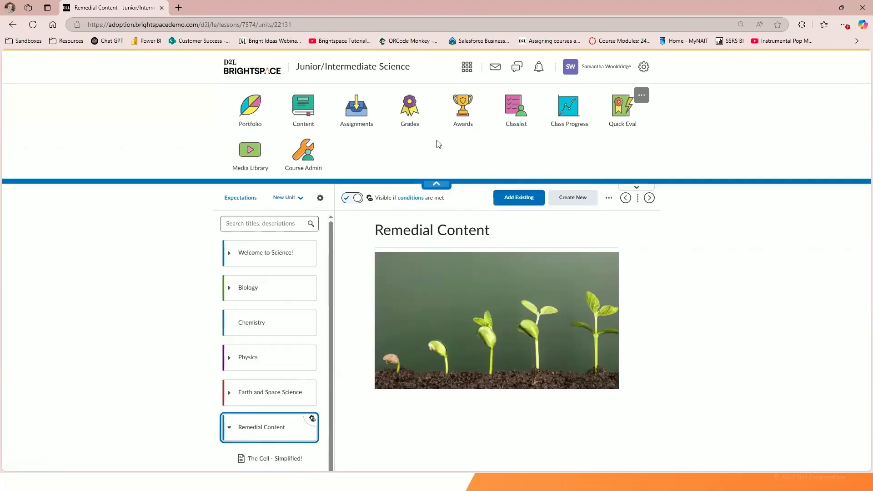
left_click(298, 170)
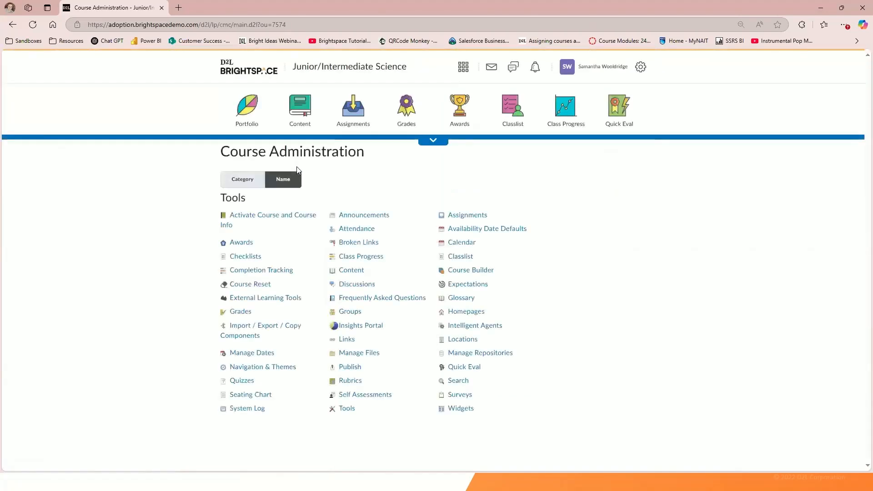
left_click(241, 381)
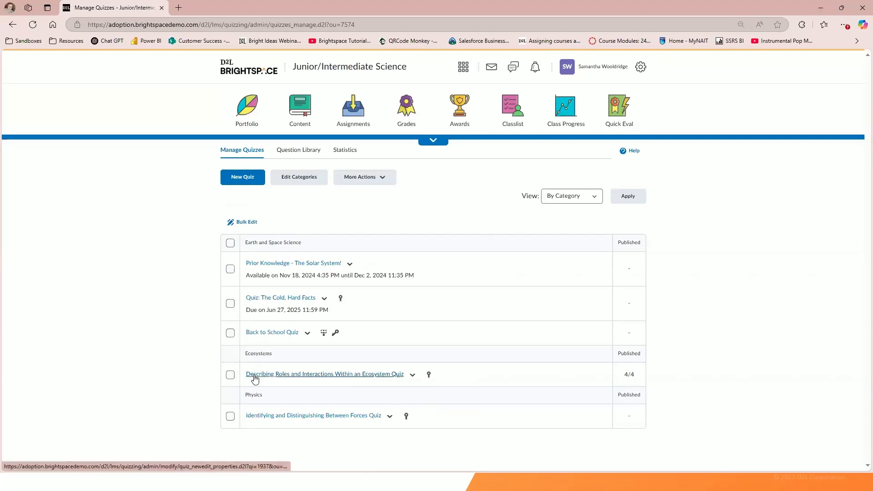
left_click(412, 375)
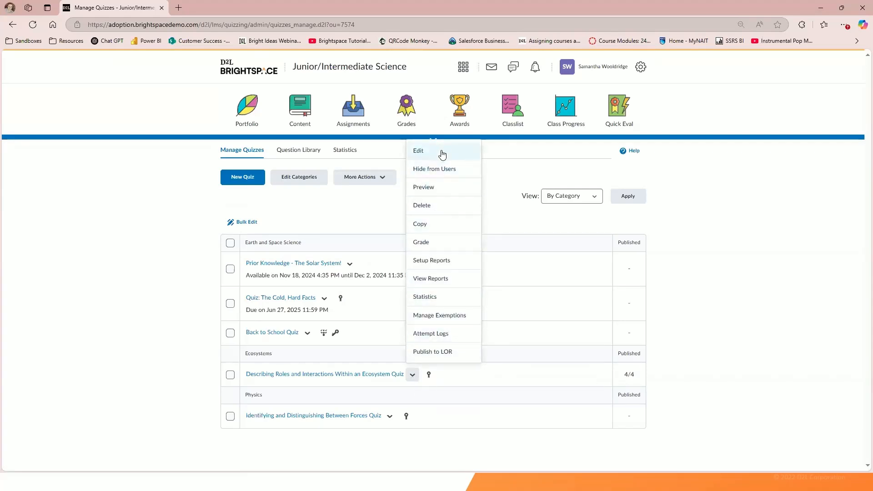
left_click(418, 151)
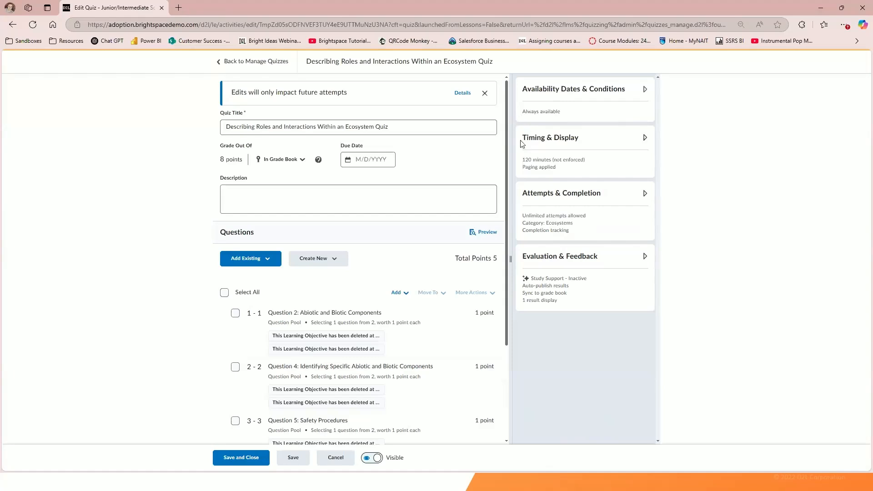
In the quiz's special access settings, allow selected users special access to this quiz and start adding users
left_click(606, 104)
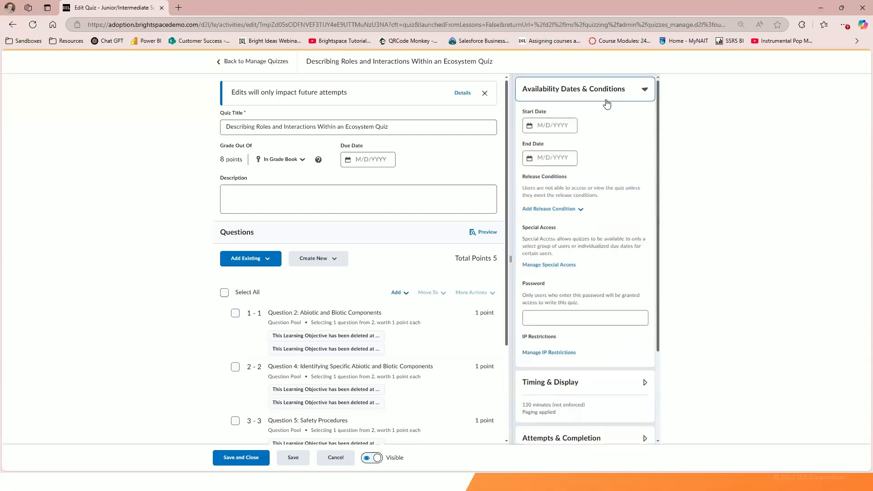
left_click(568, 268)
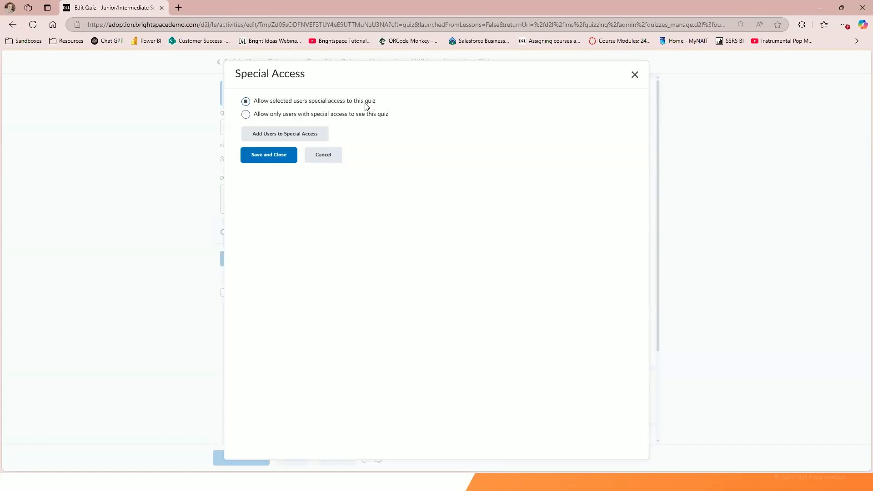
left_click(247, 116)
left_click(352, 104)
left_click(283, 135)
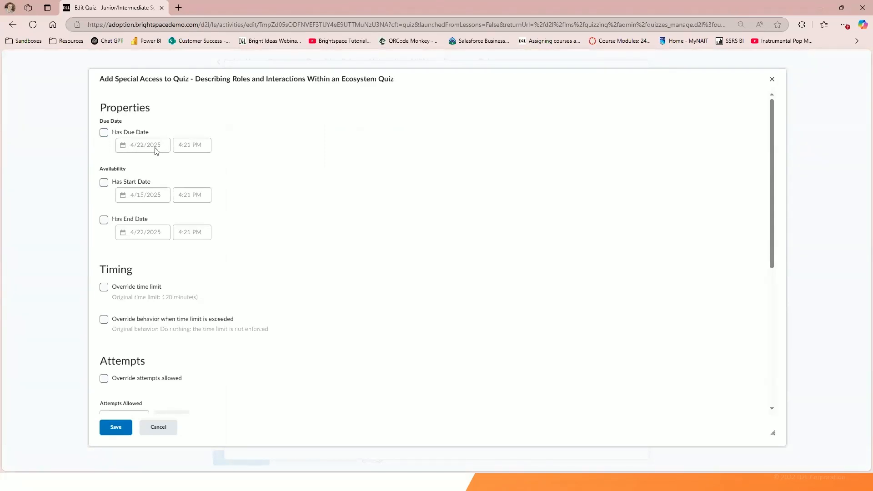
Give the special access a due date of 4/29/2025
left_click(104, 133)
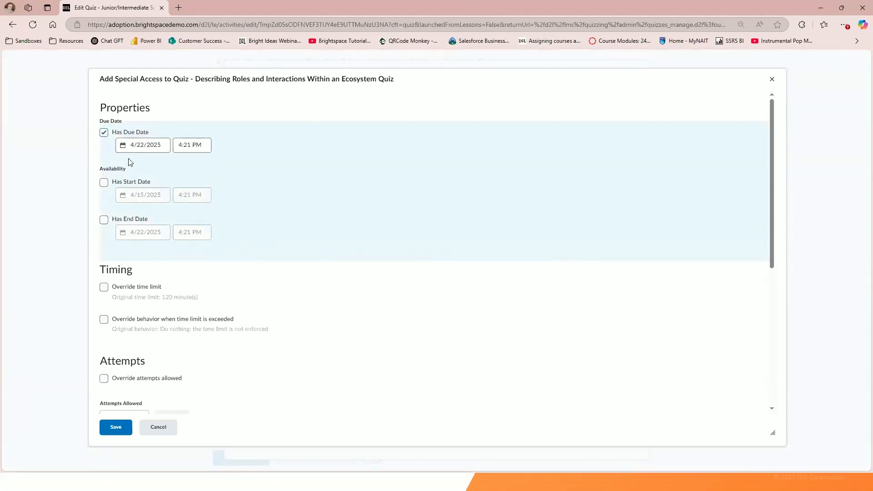
left_click(153, 147)
left_click(279, 159)
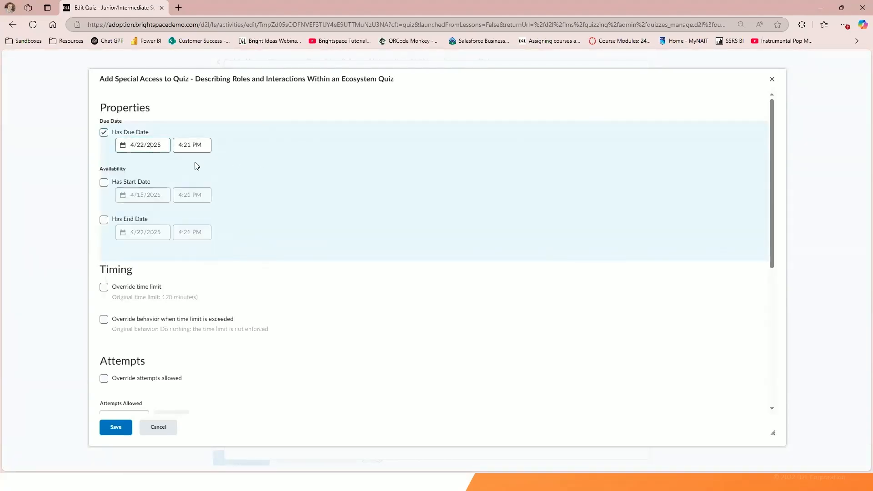
left_click(142, 145)
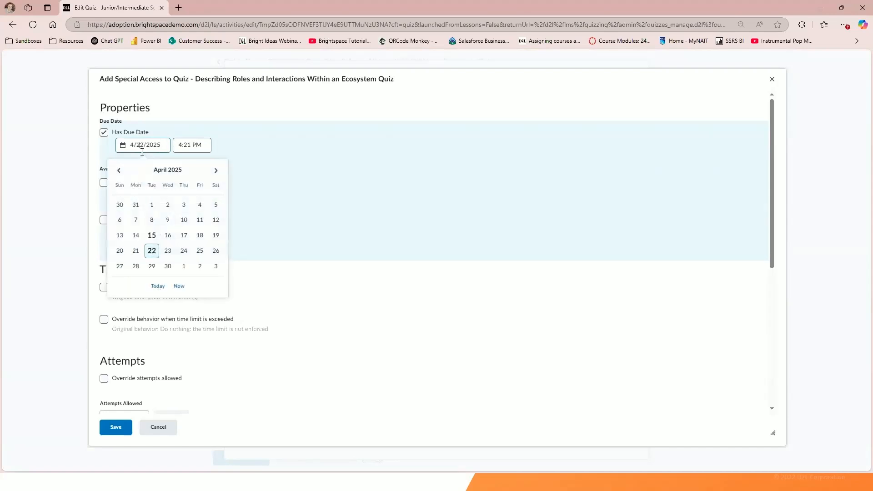
left_click(152, 266)
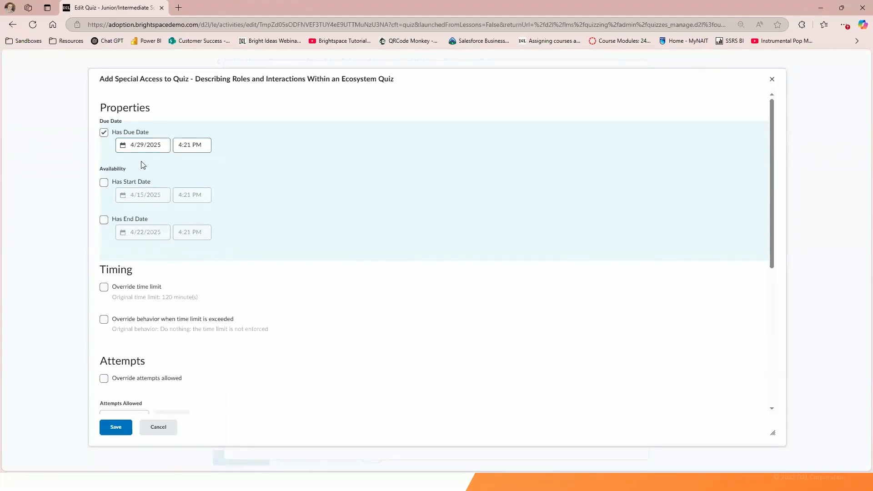
Override the special access time limit with 180 minutes and enable the override for behavior when the time limit is exceeded
scroll(142, 165, "down", 3)
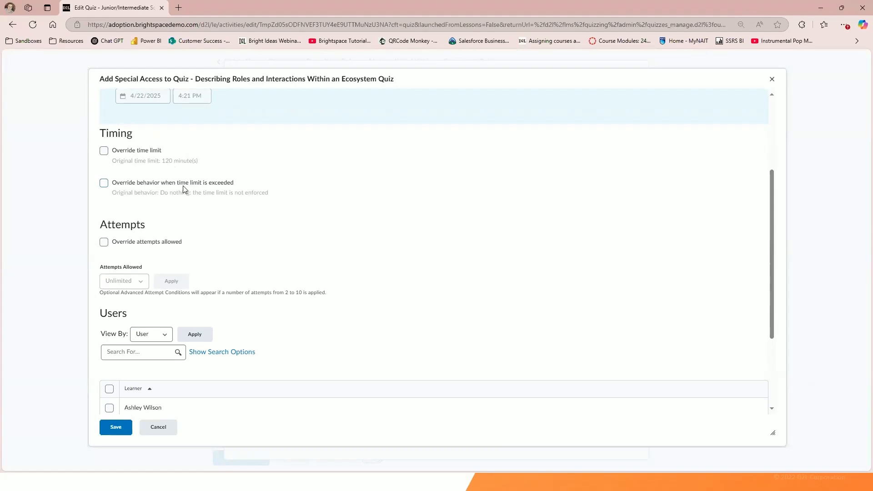
left_click(104, 151)
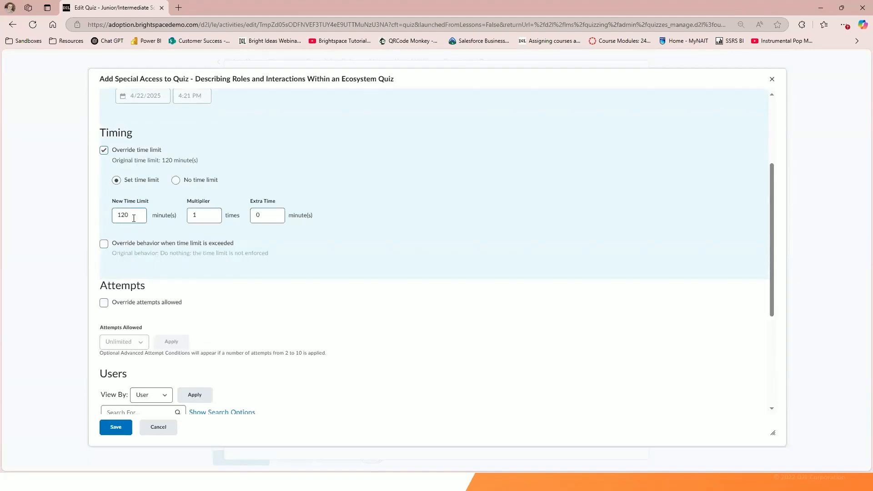
left_click_drag(131, 217, 124, 221)
type("0")
left_click(151, 222)
left_click(105, 245)
scroll(132, 247, "down", 1)
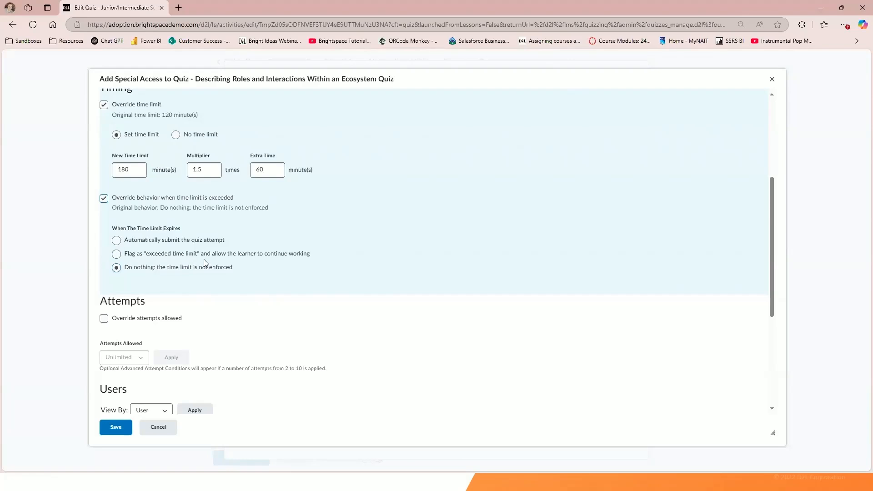
Apply the special access settings to the fourth learner in the user list and save them
scroll(204, 263, "down", 2)
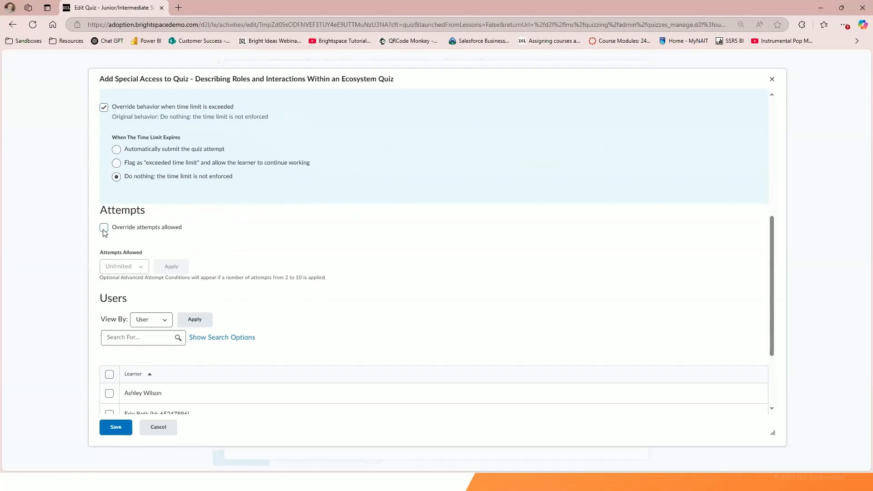
scroll(124, 244, "down", 1)
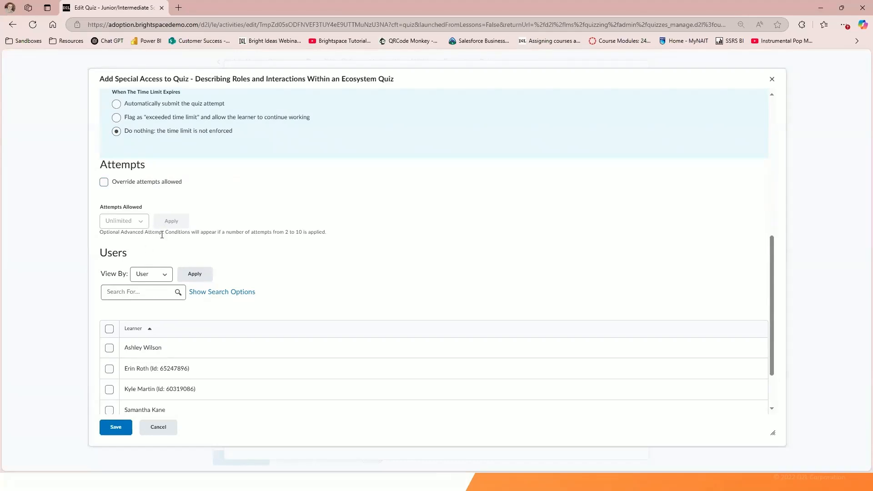
scroll(163, 235, "down", 1)
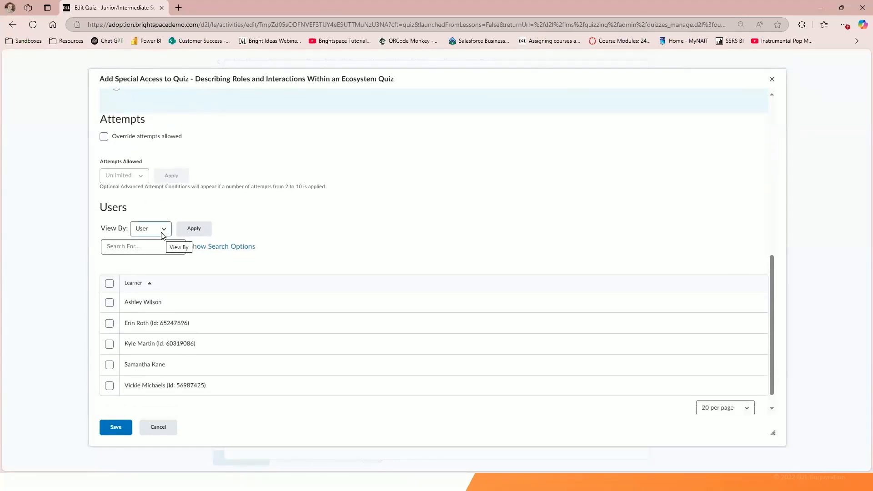
scroll(162, 233, "down", 1)
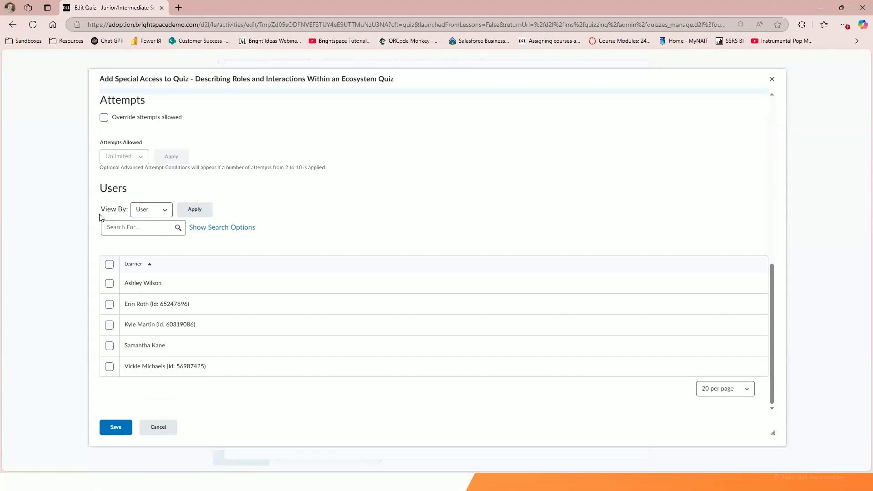
left_click(162, 212)
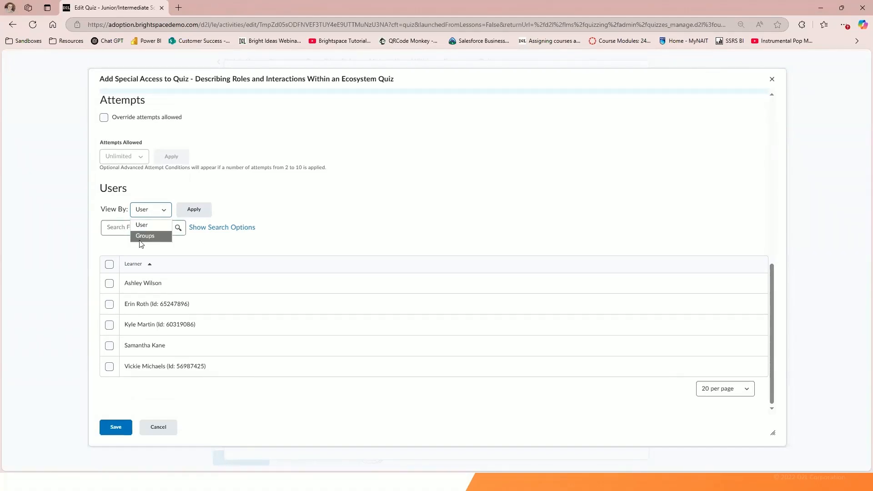
left_click(191, 248)
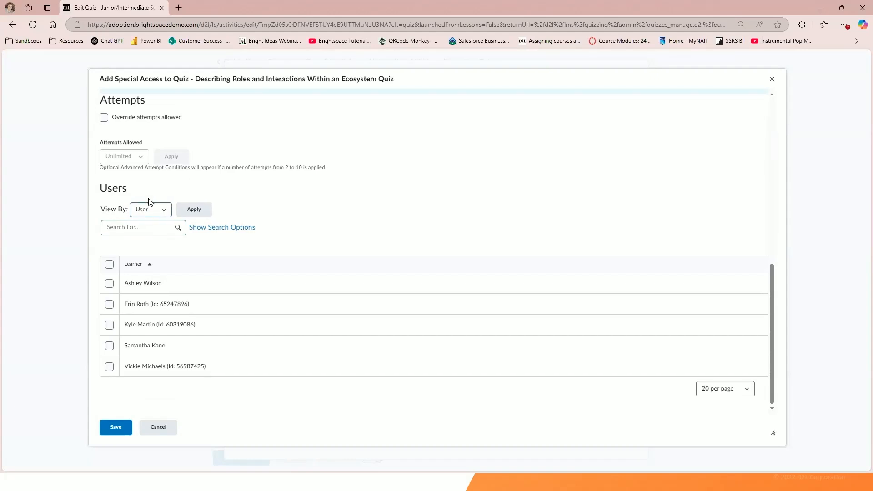
left_click(110, 347)
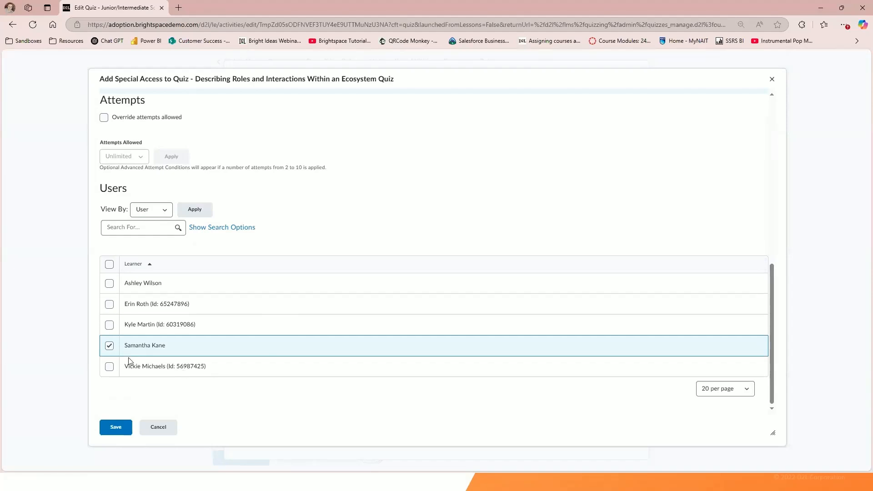
left_click(116, 428)
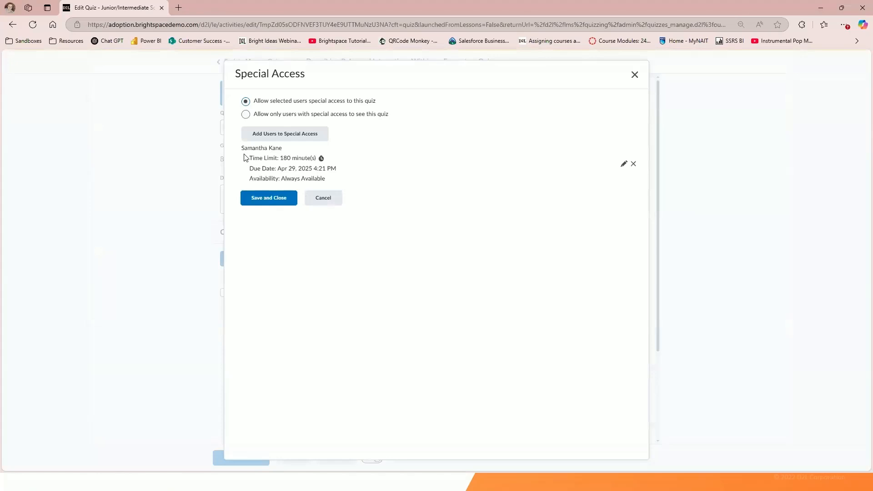
Add special access for the first learner in the user list with a due date of 4/24/2025, and save it
left_click(293, 137)
scroll(195, 373, "down", 6)
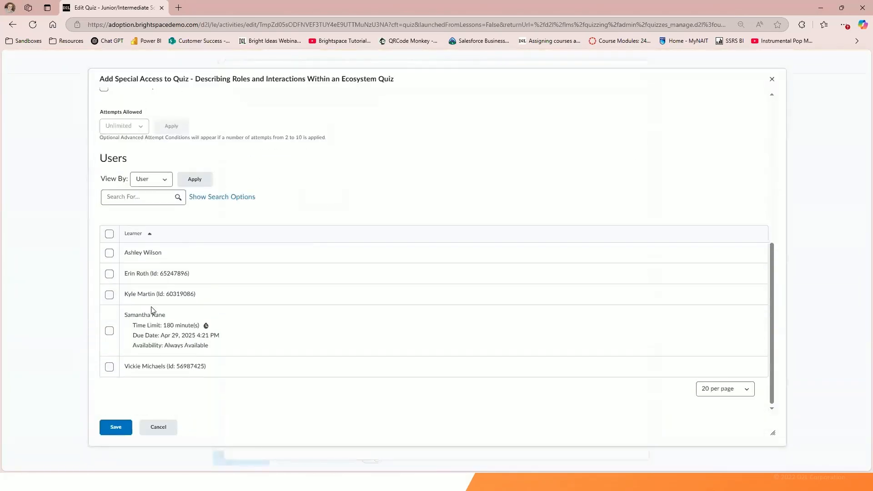
left_click(110, 254)
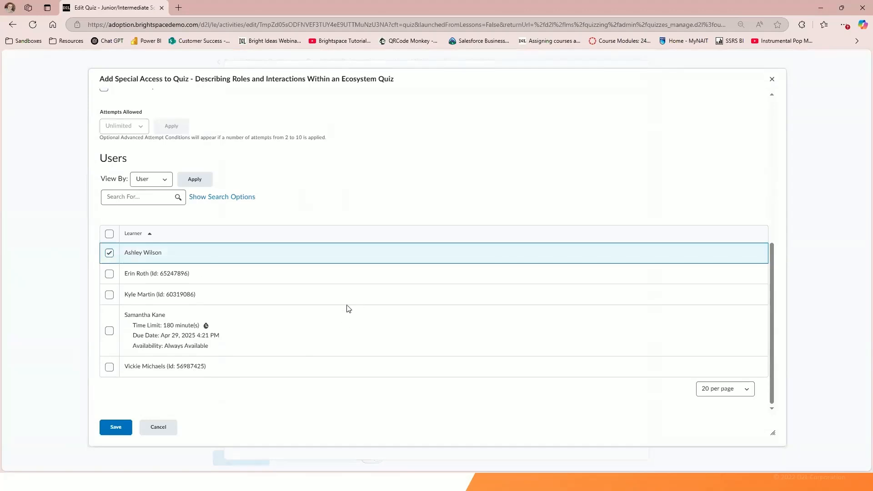
scroll(236, 329, "up", 6)
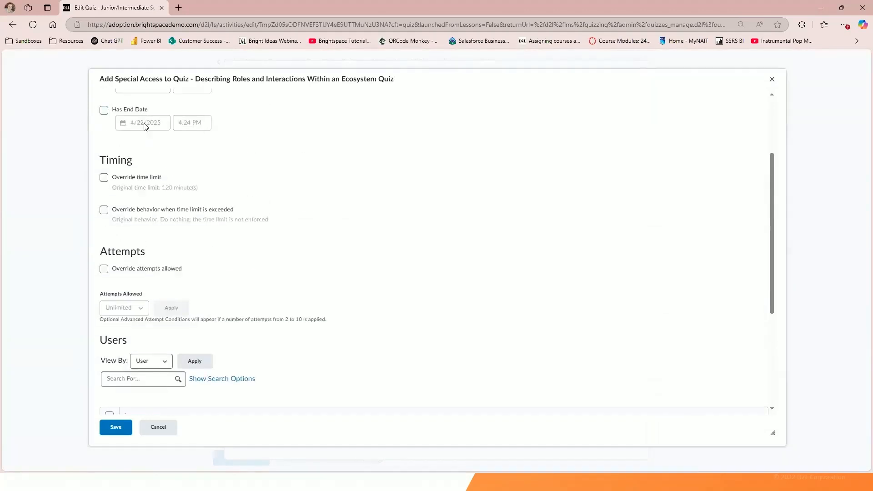
left_click(103, 132)
left_click(139, 144)
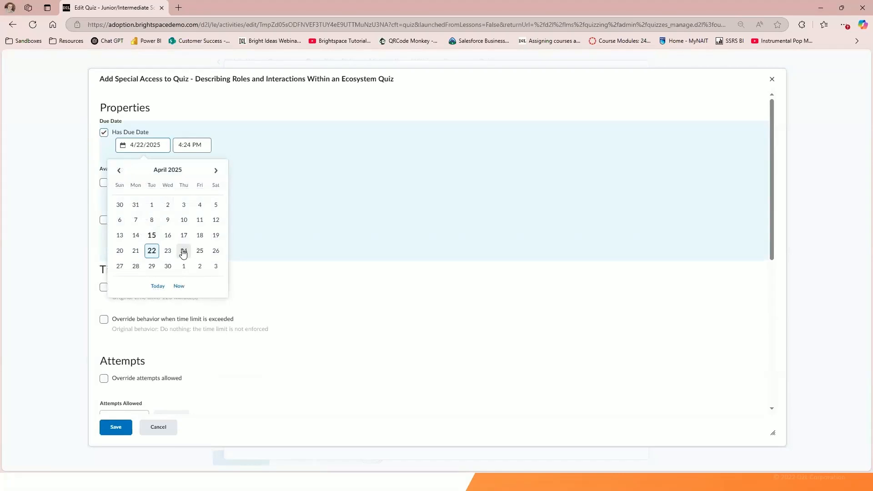
left_click(183, 251)
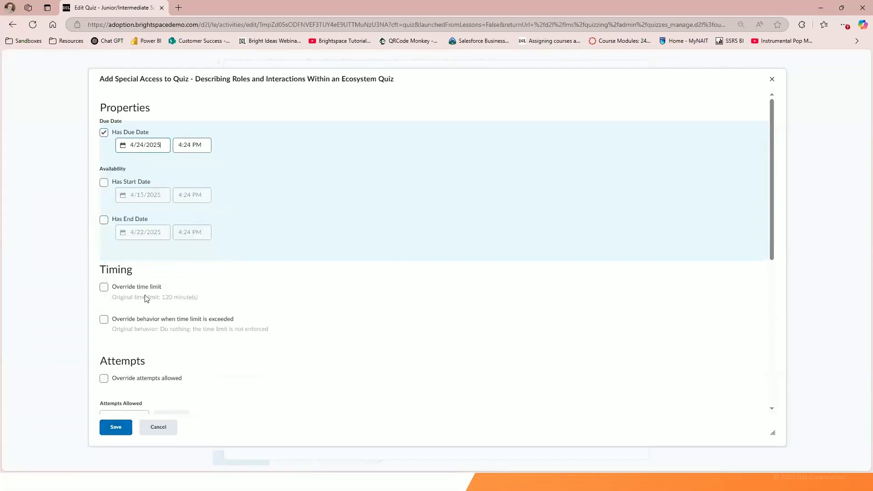
left_click(117, 428)
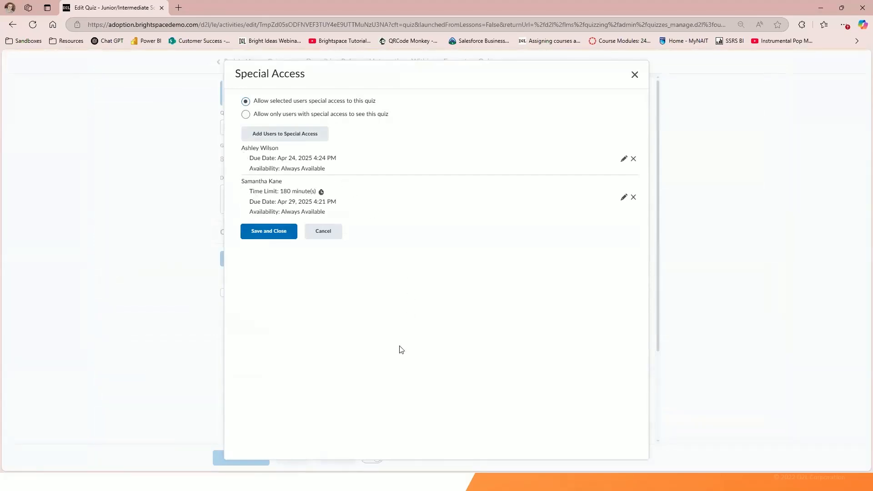
Save and close the special access settings and the quiz, and minimize the browser window
left_click(277, 234)
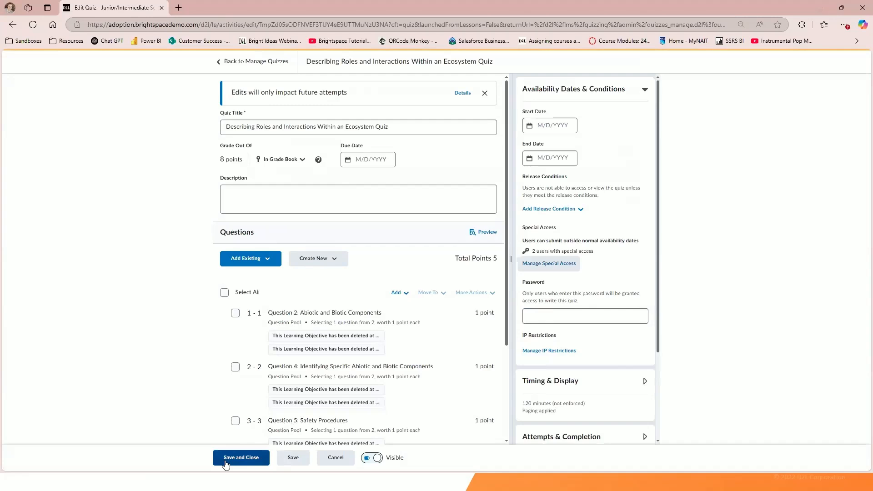
left_click(241, 458)
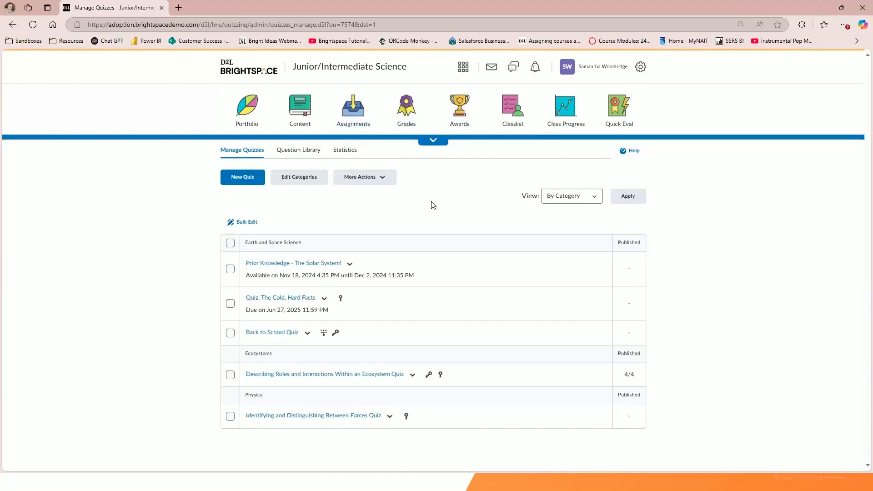
left_click(820, 13)
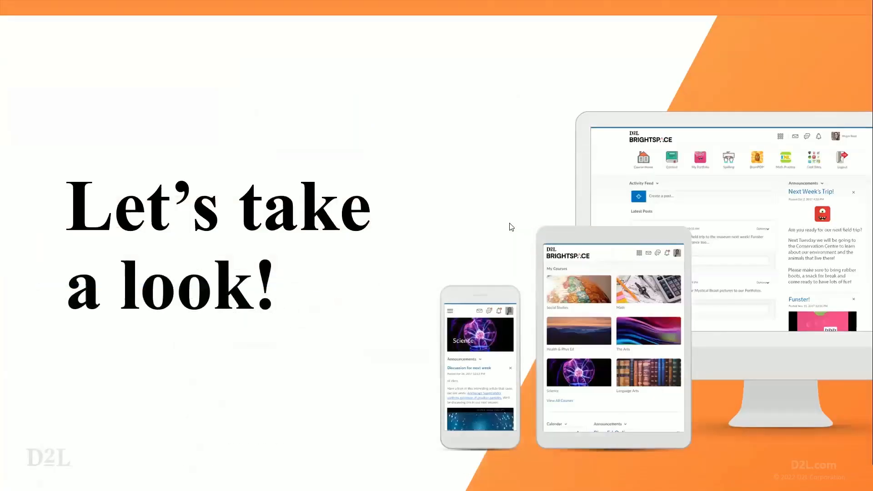